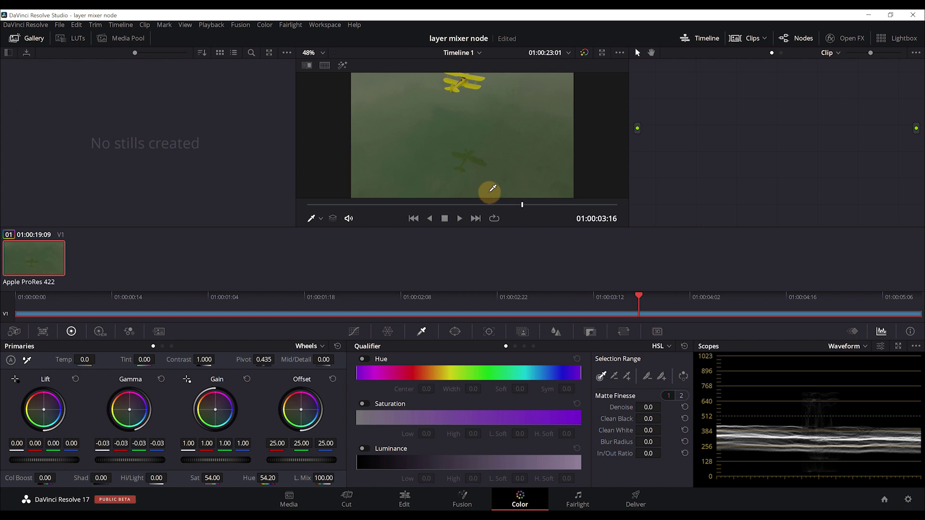
Save the layer mixer node project with Ctrl+S
key("ctrl+s")
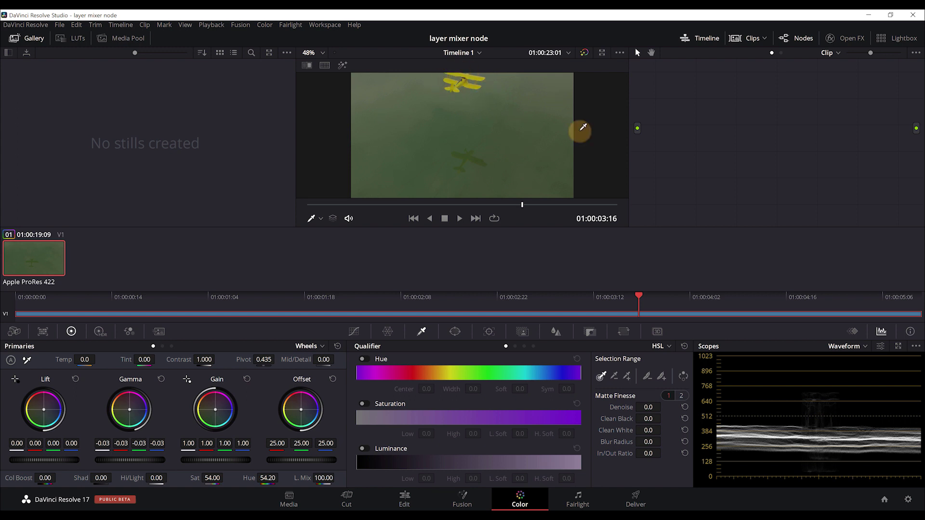
Add a corrector node and wire it to the clip output
right_click(695, 132)
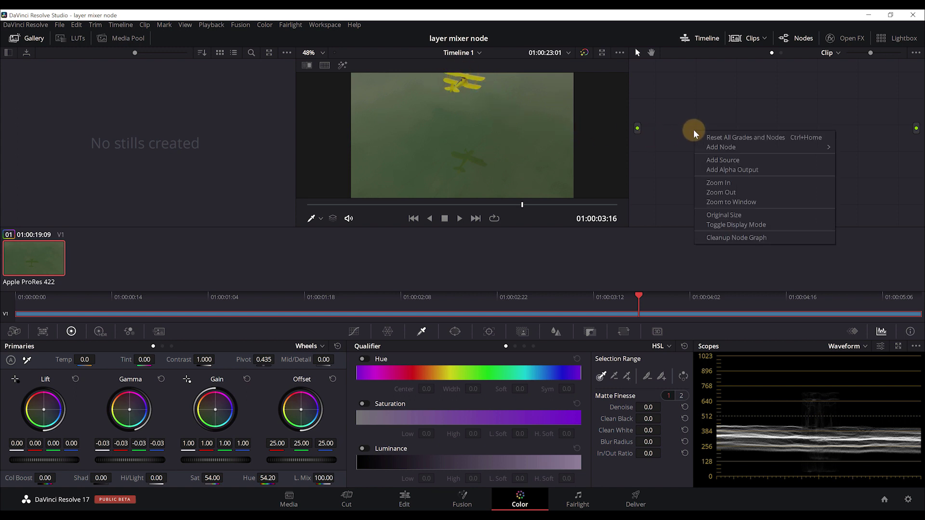
mouse_move(718, 153)
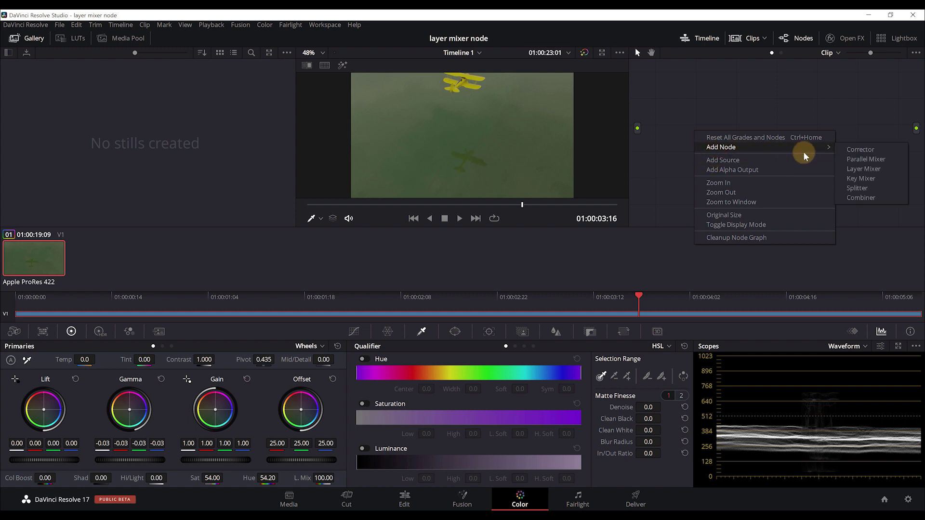
left_click(862, 152)
mouse_move(637, 129)
left_mouse_down()
mouse_move(687, 115)
mouse_move(889, 118)
mouse_move(916, 129)
left_mouse_up()
Label node 01 'Balance'
right_click(718, 120)
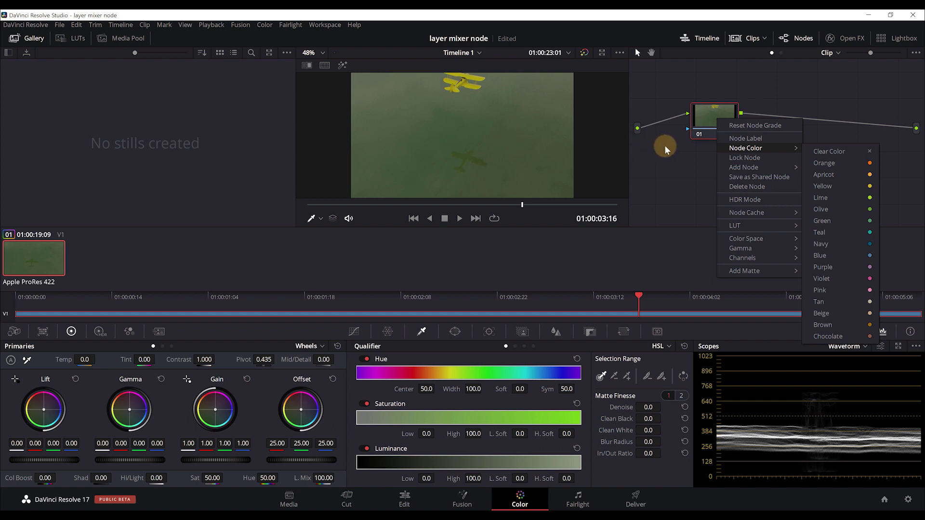
left_click(748, 137)
type("Balance")
key("Return")
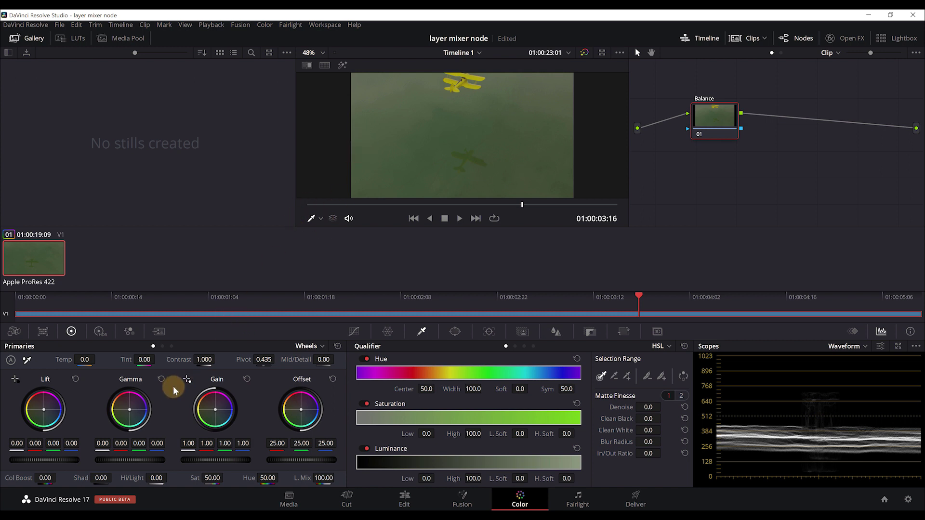
Set HDR Shadow Exp to -0.57 and Light Exp to 0.32, then lower saturation to 40
left_click(98, 333)
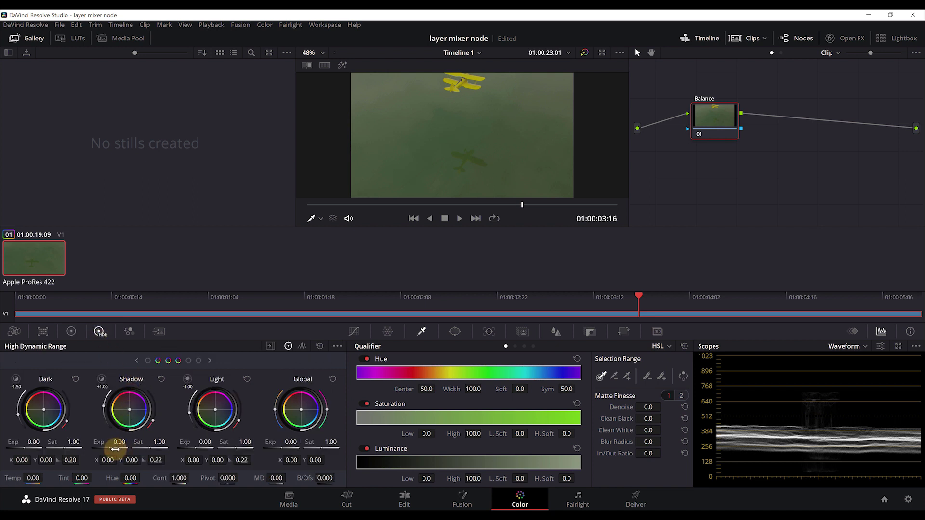
left_click_drag(115, 449, 31, 447)
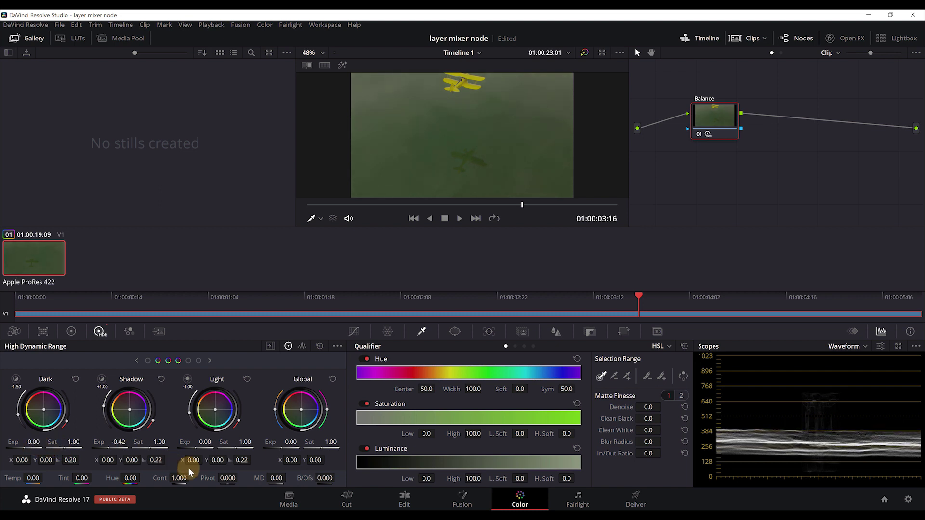
left_click_drag(196, 449, 230, 449)
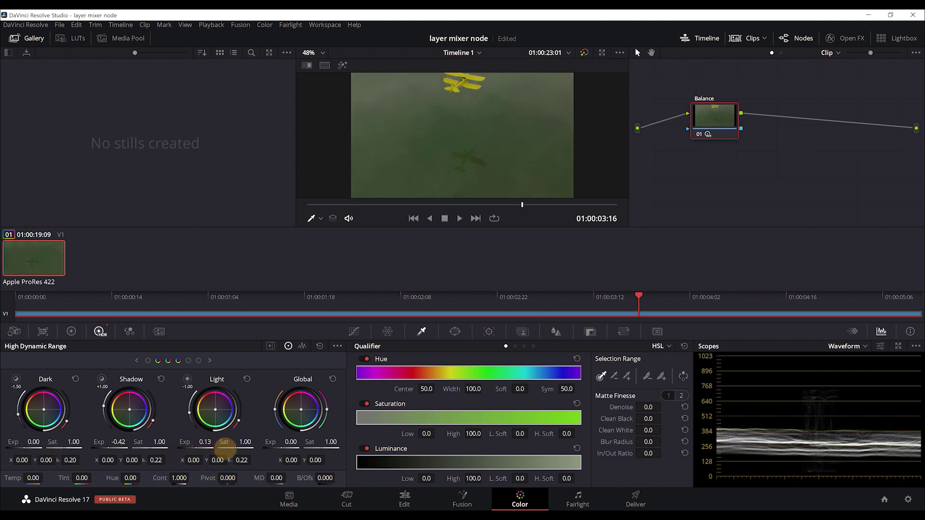
left_click_drag(128, 449, 103, 449)
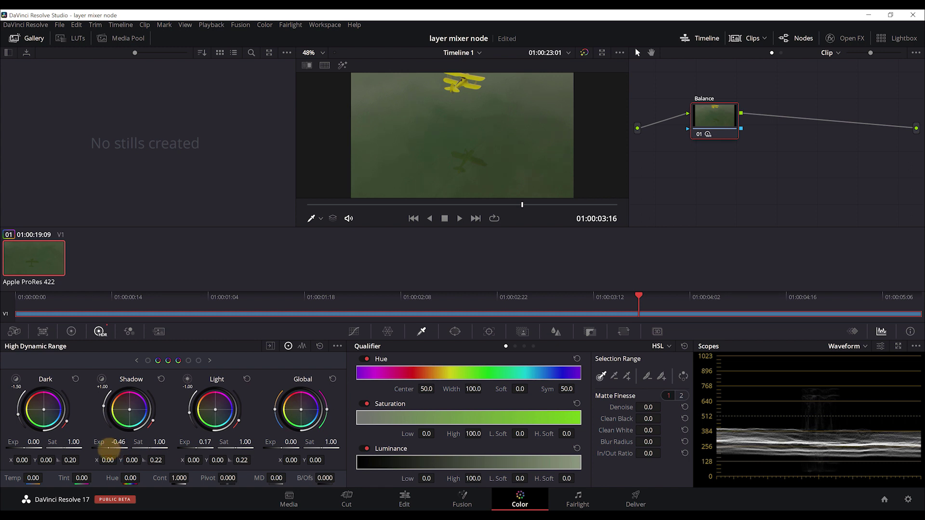
left_click(698, 135)
left_click(698, 135)
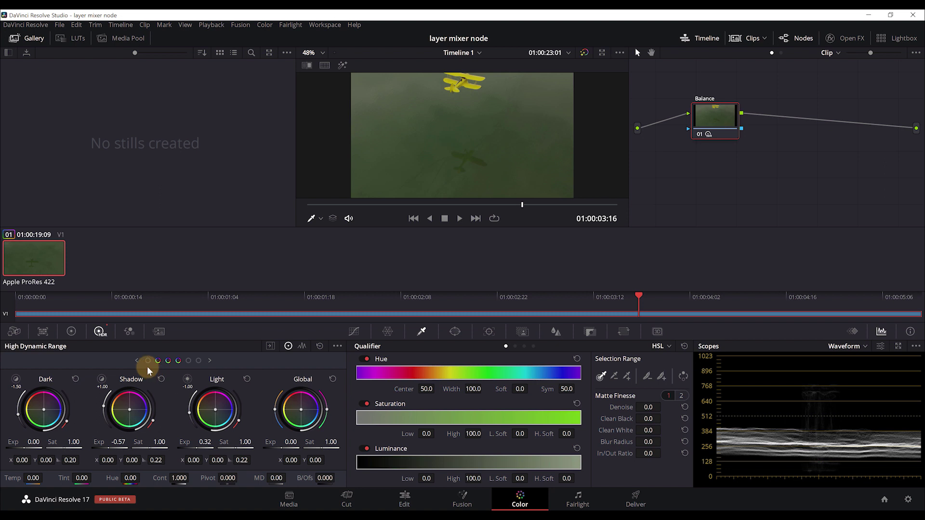
left_click(71, 332)
left_click_drag(207, 477, 183, 478)
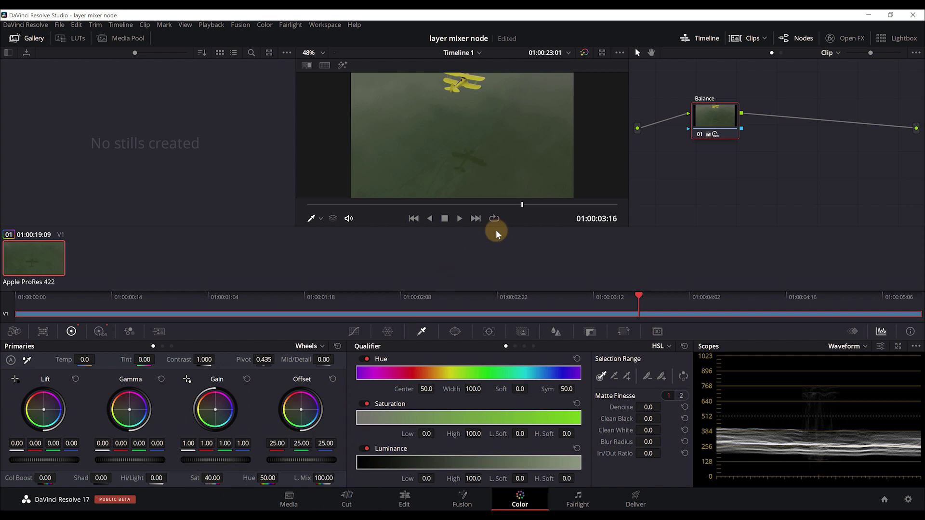
Compare Balance on and off, then add serial node 02 after it
left_click(701, 135)
left_click(701, 134)
left_click_drag(701, 123, 683, 123)
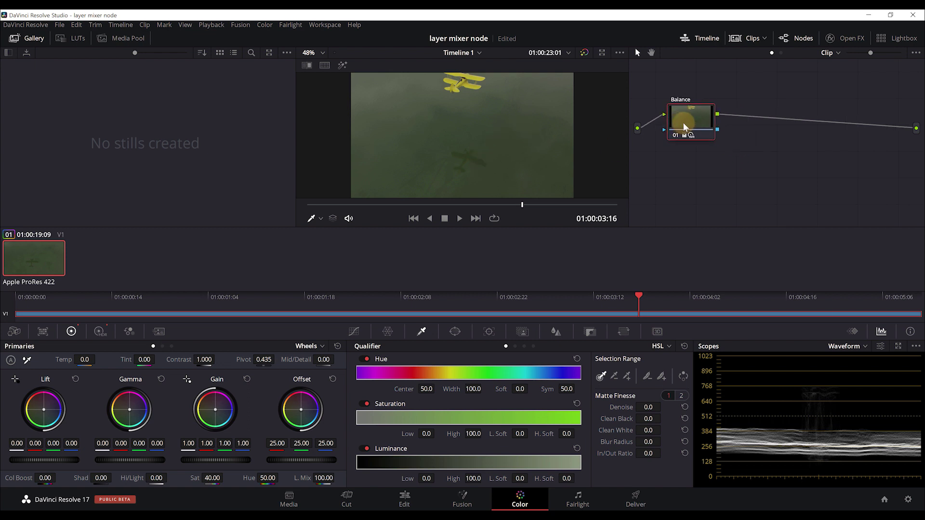
right_click(684, 121)
mouse_move(712, 152)
mouse_move(713, 173)
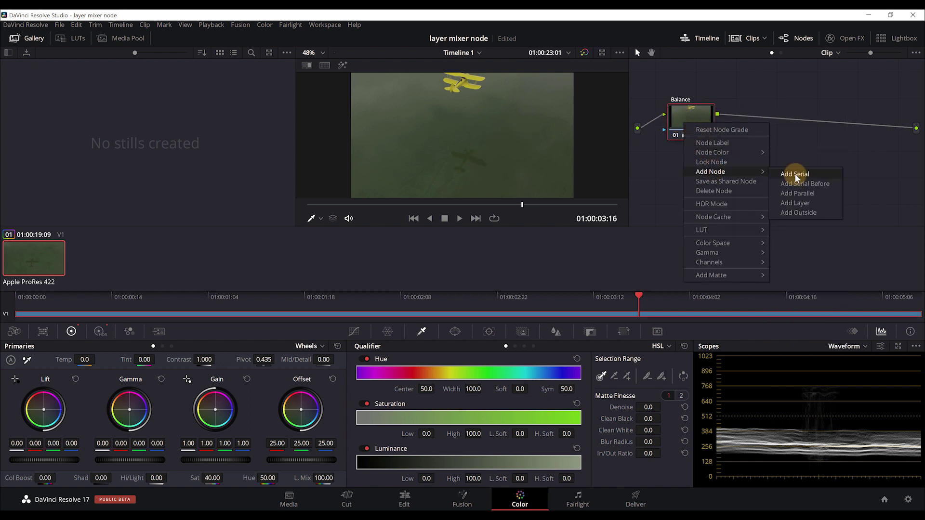
left_click(795, 177)
left_click_drag(764, 134, 777, 131)
Label node 02 'Blue'
right_click(777, 130)
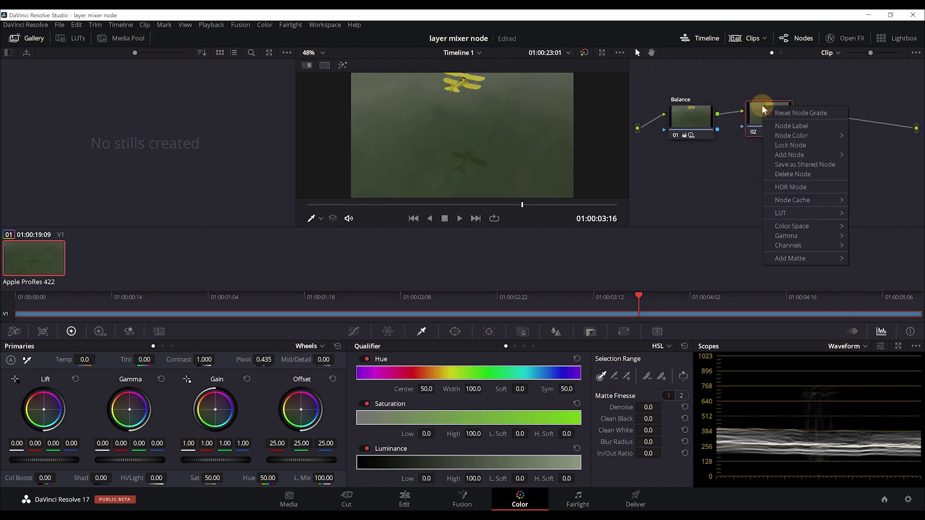
left_click(776, 126)
type("Blue")
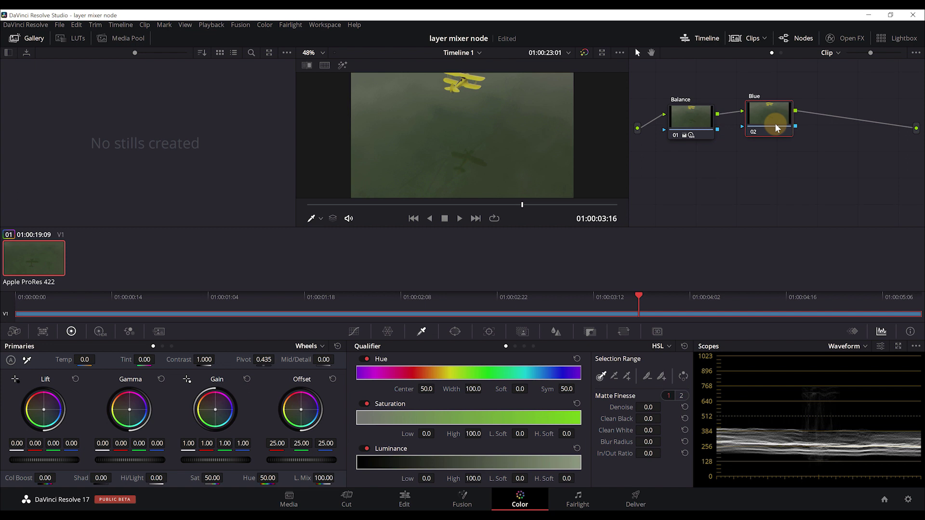
left_click(419, 333)
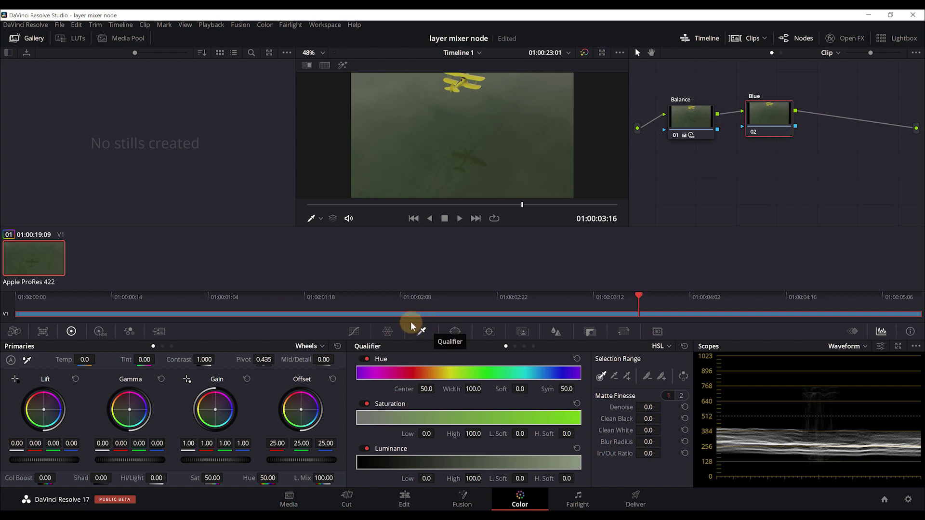
Unlink the curve channels and raise the blue curve's black point for a blue tint
left_click(355, 332)
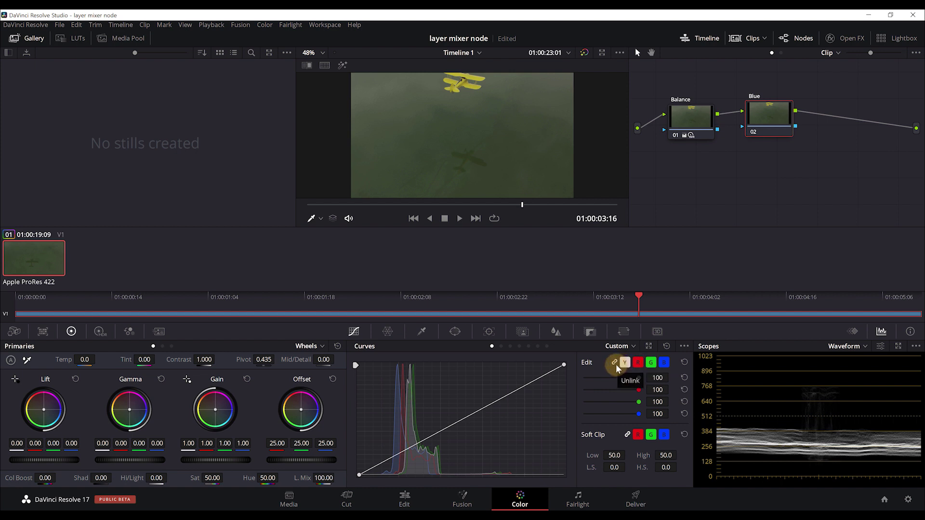
left_click(615, 361)
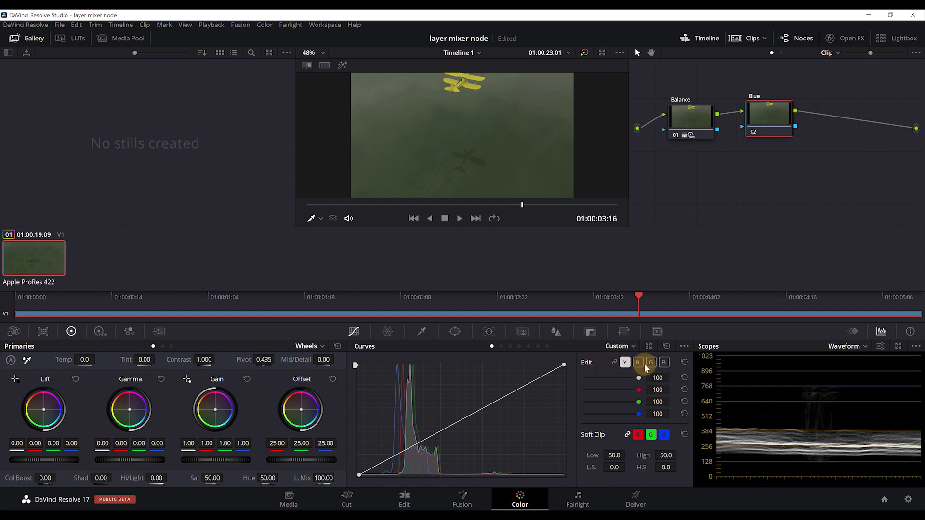
left_click(663, 364)
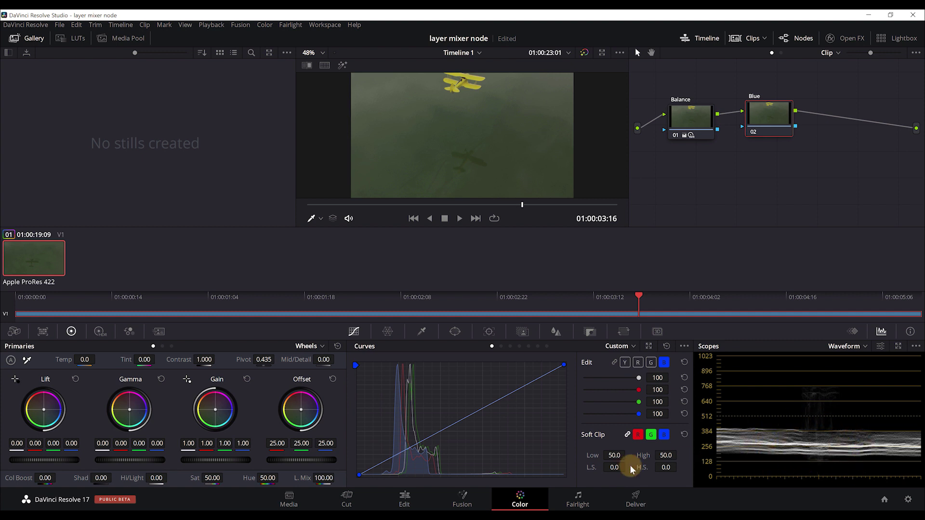
left_click_drag(360, 476, 354, 435)
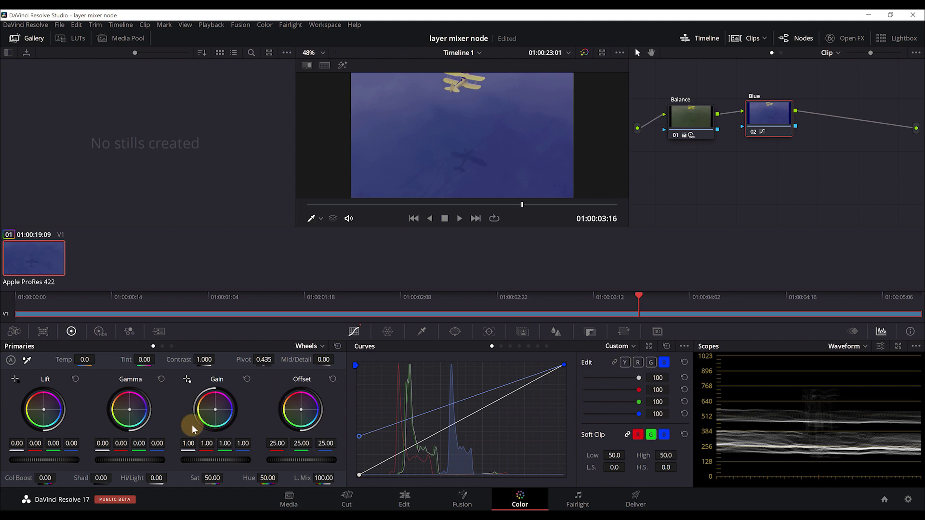
Raise saturation to 55 and set hue to 51.2, then fine-tune it to 55.40
left_click_drag(212, 477, 227, 477)
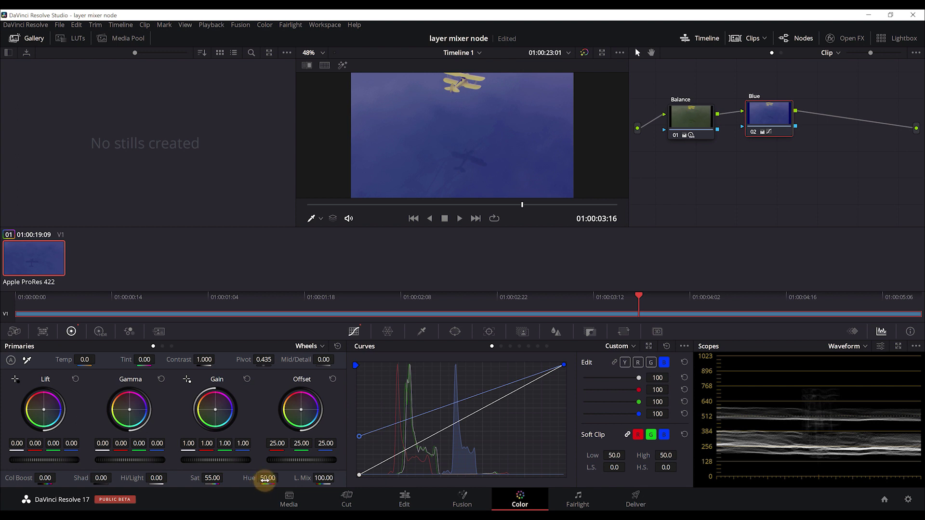
left_click(266, 479)
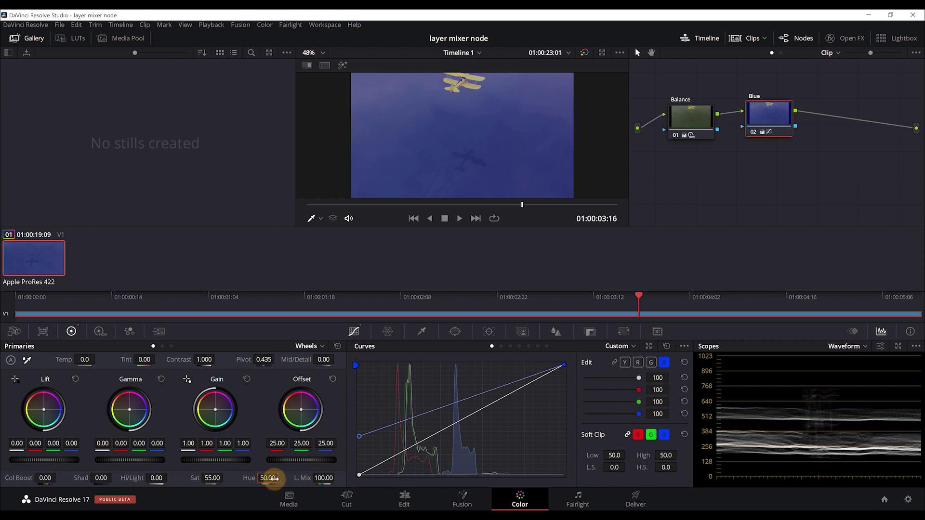
left_click(264, 479)
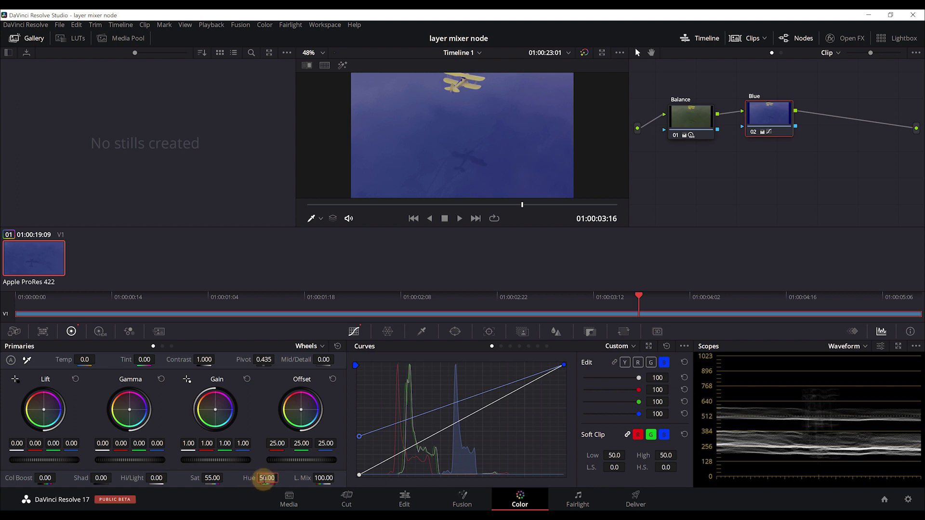
type("51.2")
key("Return")
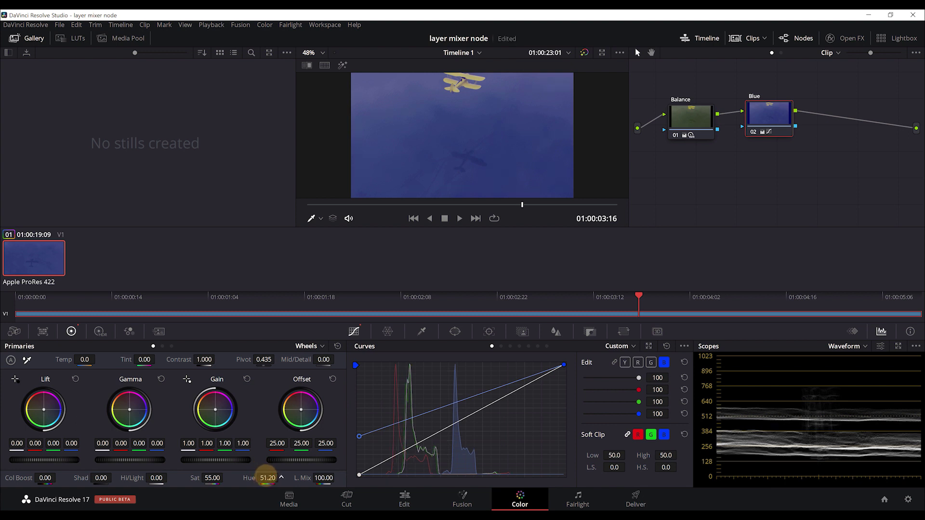
mouse_move(267, 478)
left_mouse_down()
mouse_move(255, 480)
mouse_move(288, 481)
mouse_move(276, 490)
left_mouse_up()
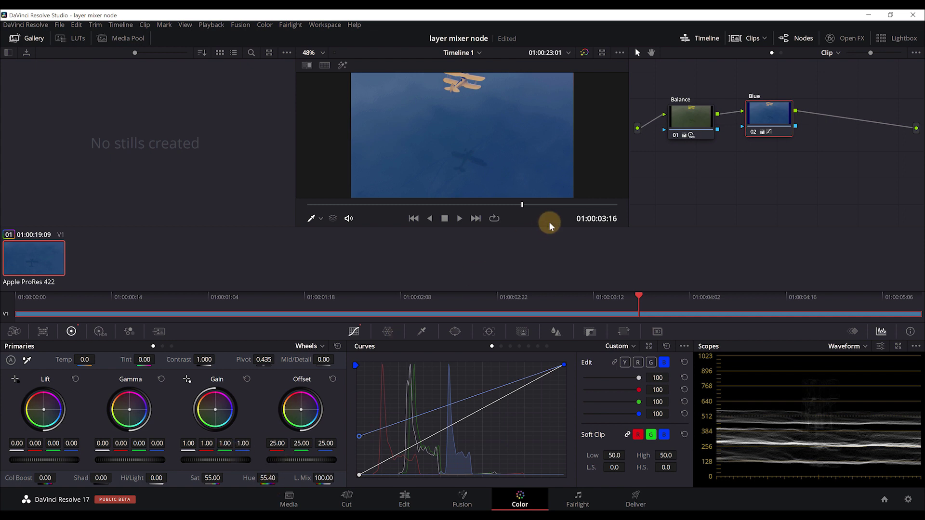
Toggle the Blue node off and on to compare, then move Balance and Blue up-left
left_click(756, 134)
left_click(755, 134)
left_click(755, 134)
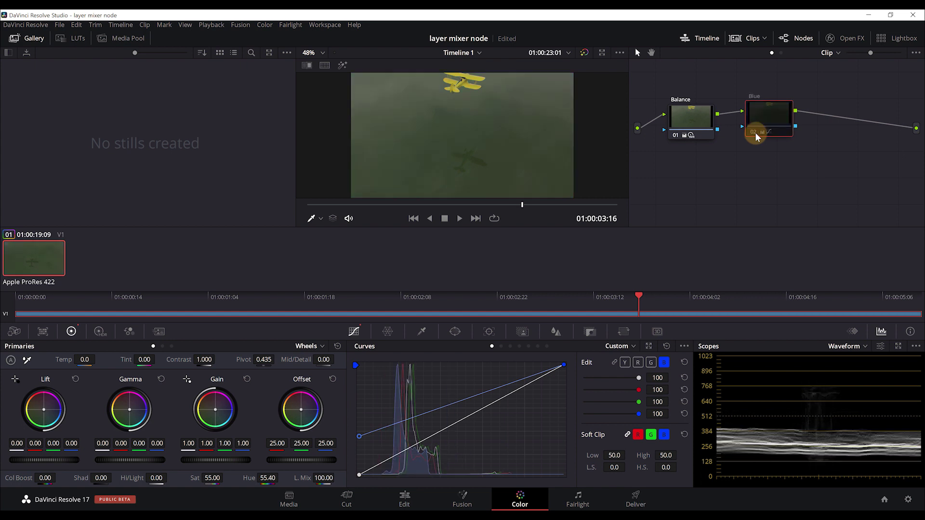
left_click(755, 132)
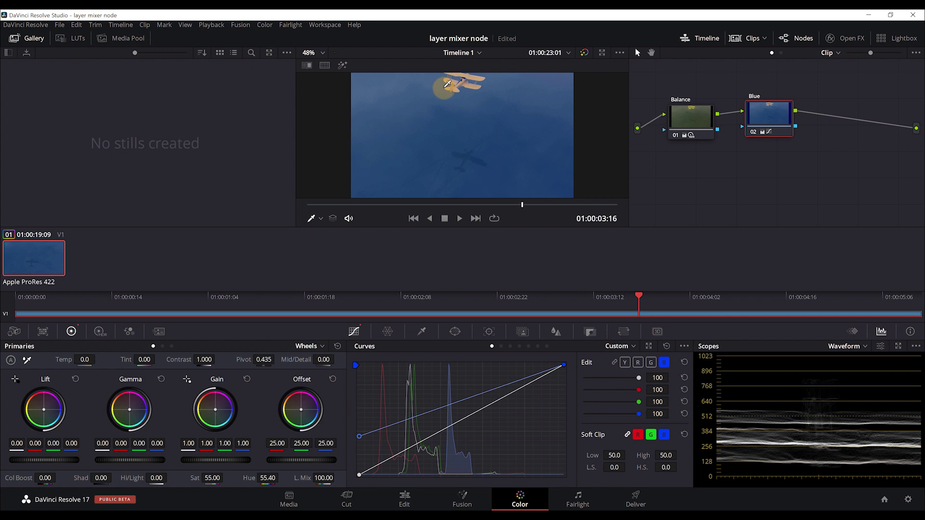
left_click_drag(690, 119, 683, 109)
left_click_drag(781, 121, 779, 115)
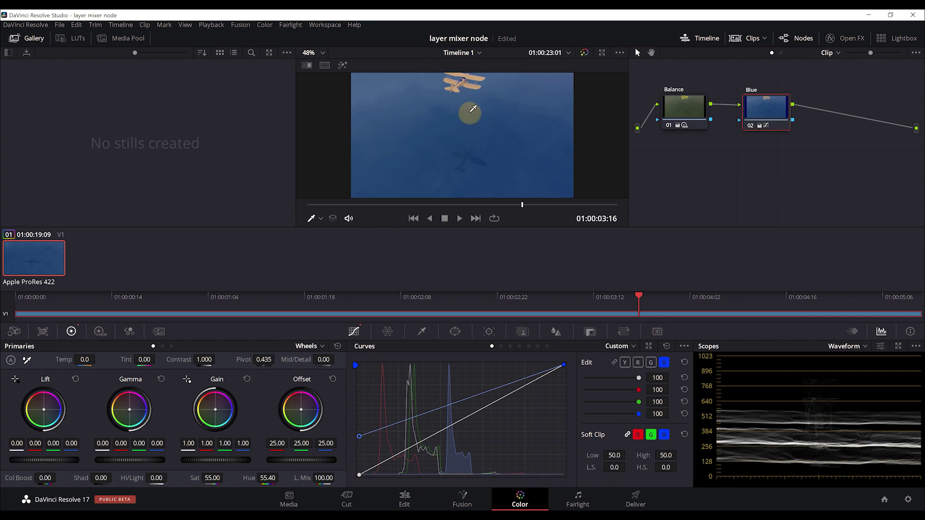
Add layer node 03 beside Blue into a Layer Mixer, moving node 03 down and the mixer down-right
right_click(768, 115)
mouse_move(784, 167)
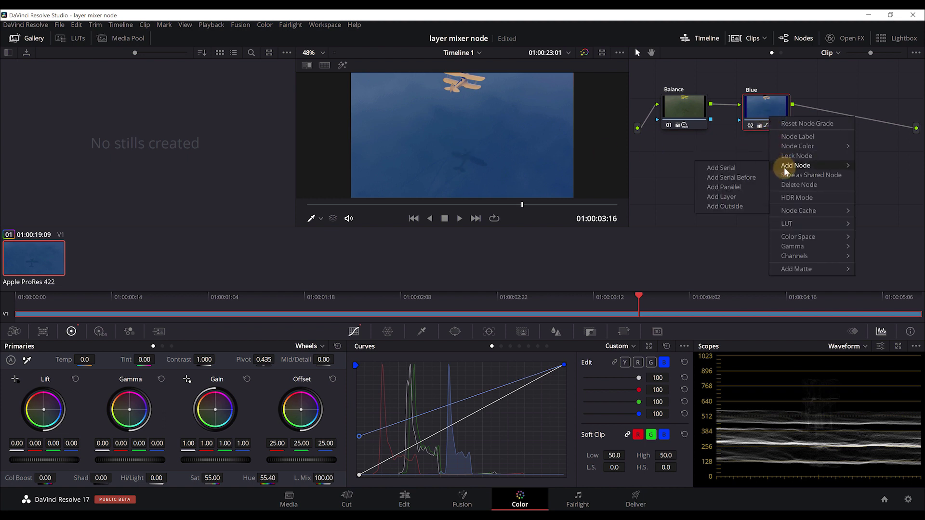
left_click(722, 196)
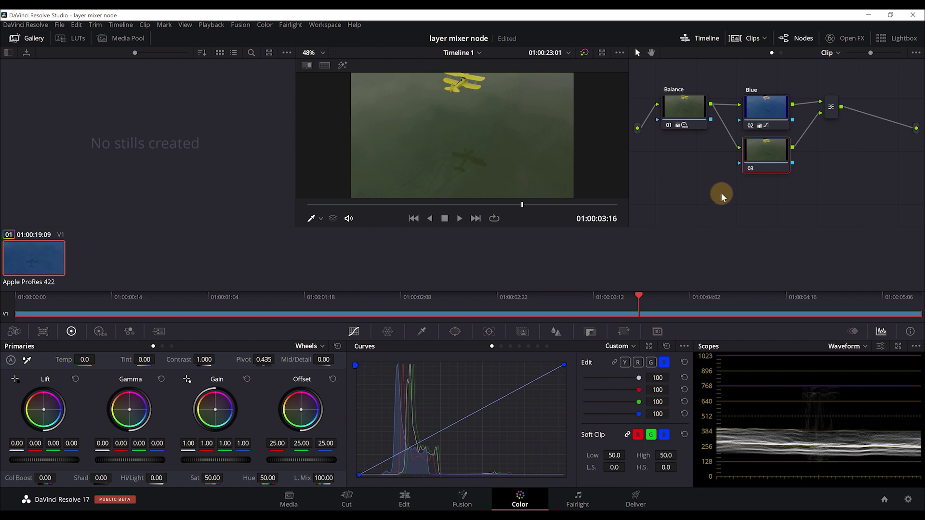
left_click_drag(752, 165, 756, 185)
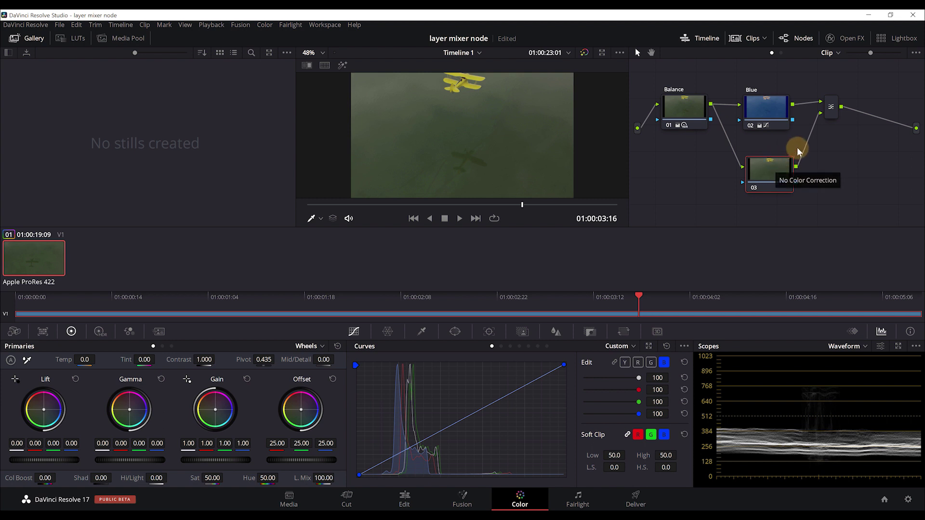
left_click_drag(829, 115, 836, 135)
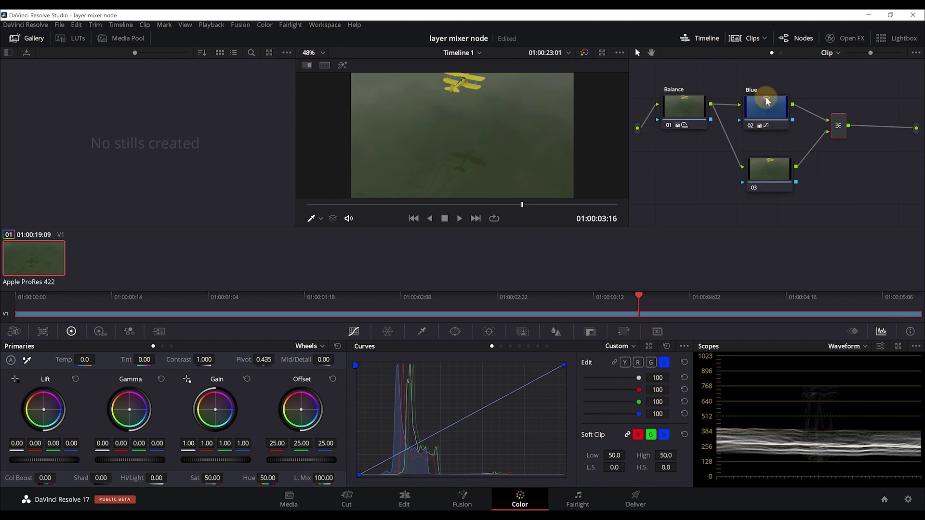
Label node 03 'Yellow'
right_click(759, 175)
left_click(779, 192)
type("Yellow")
key("Return")
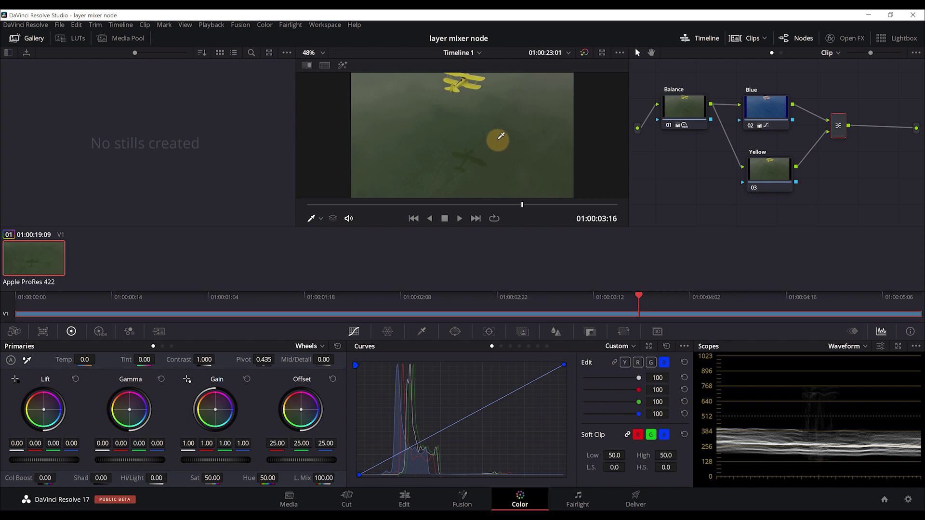
Switch the Yellow node's qualifier mode from HSL to 3D
left_click(422, 331)
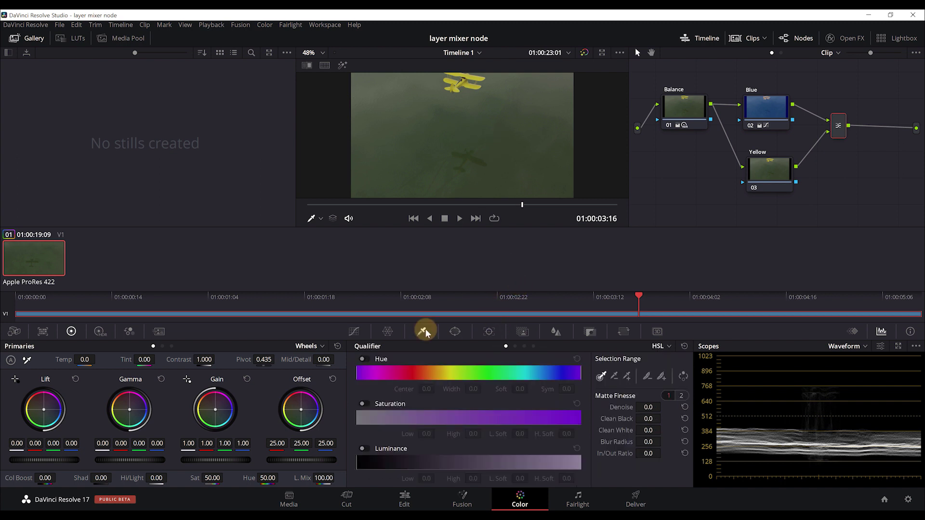
left_click(656, 350)
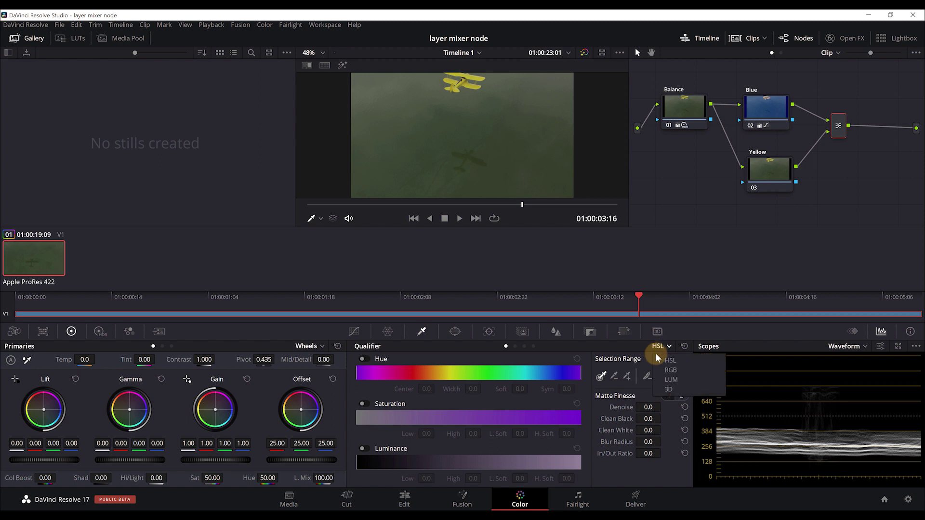
left_click(664, 389)
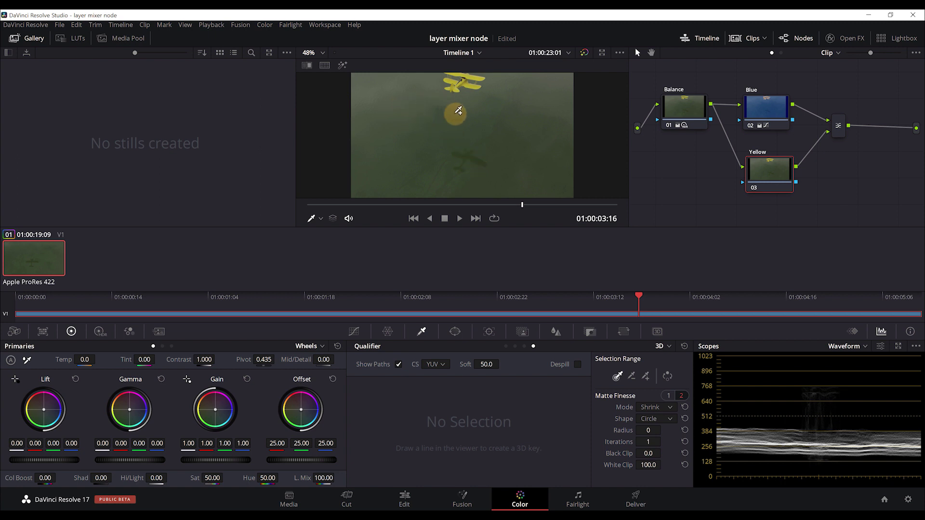
Save the project and draw 3D qualifier samples across the green ground
key("ctrl+s")
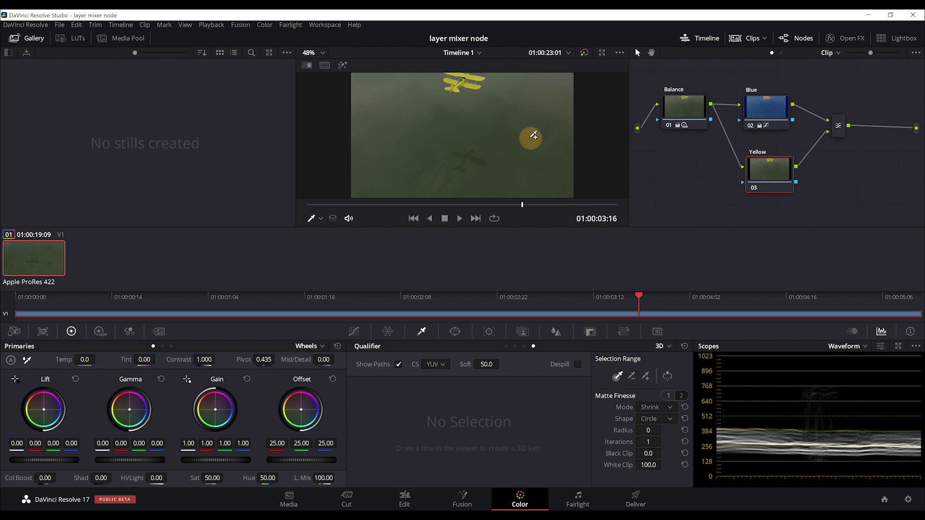
left_click_drag(387, 113, 431, 170)
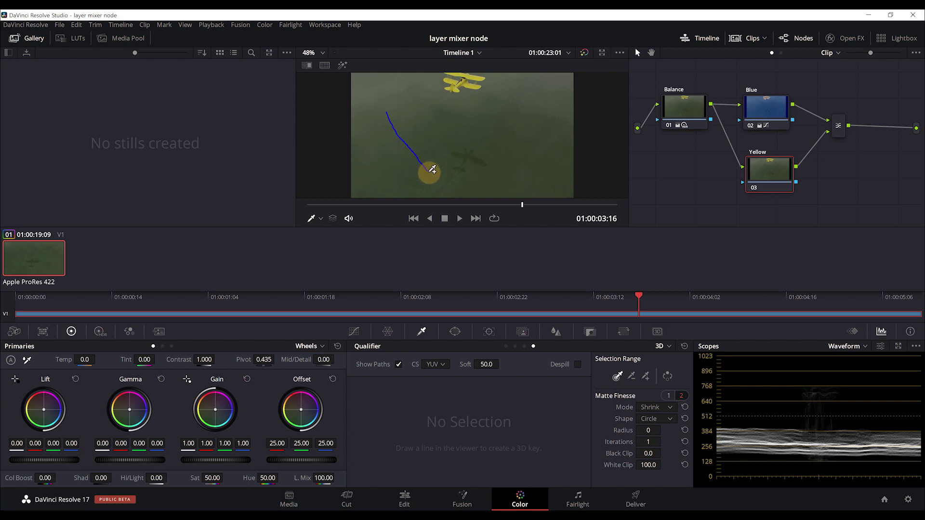
left_click_drag(428, 105, 501, 140)
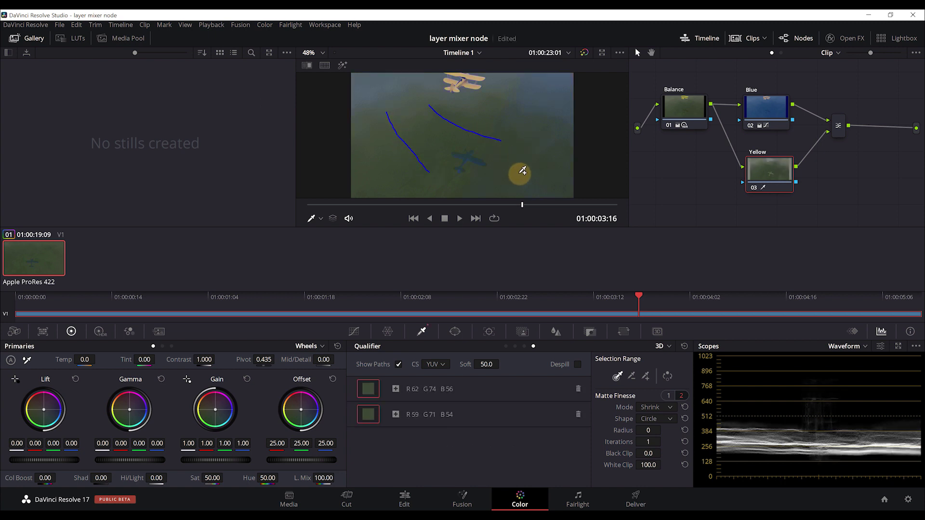
left_click_drag(542, 184, 446, 184)
Add four more green-ground samples and preview the key in Highlight mode
left_click_drag(375, 148, 385, 197)
left_click_drag(363, 96, 404, 85)
left_click_drag(473, 106, 523, 83)
mouse_move(512, 113)
left_mouse_down()
mouse_move(571, 87)
mouse_move(573, 77)
left_mouse_up()
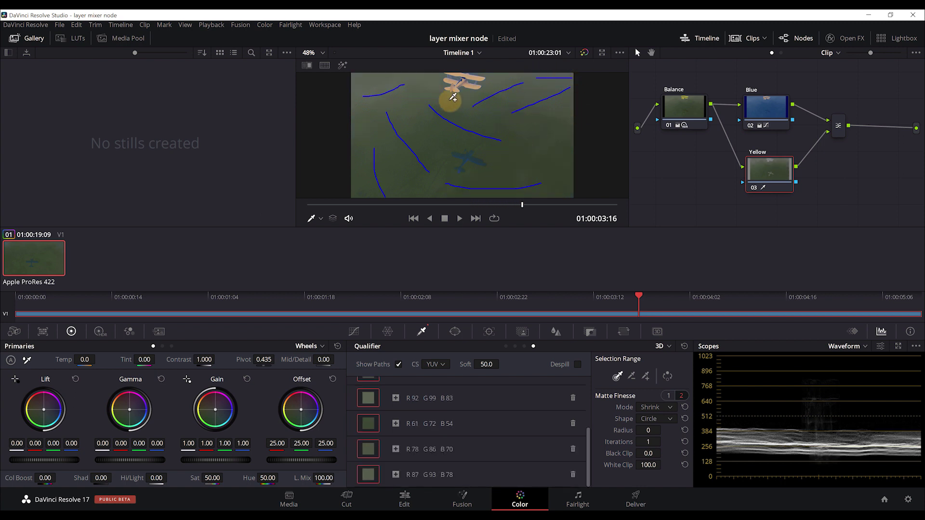
left_click(344, 66)
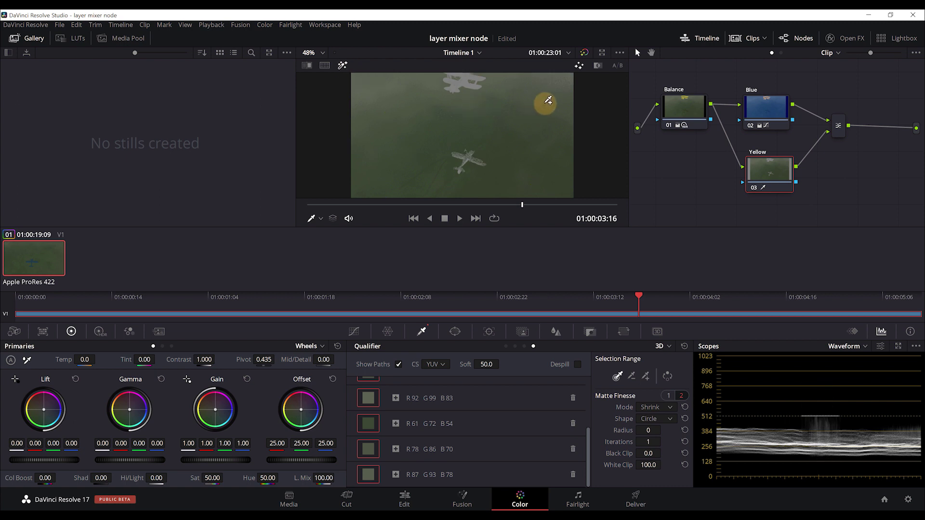
Refine the Yellow node's matte by lowering its white clip and softening edges with blur
left_click(669, 395)
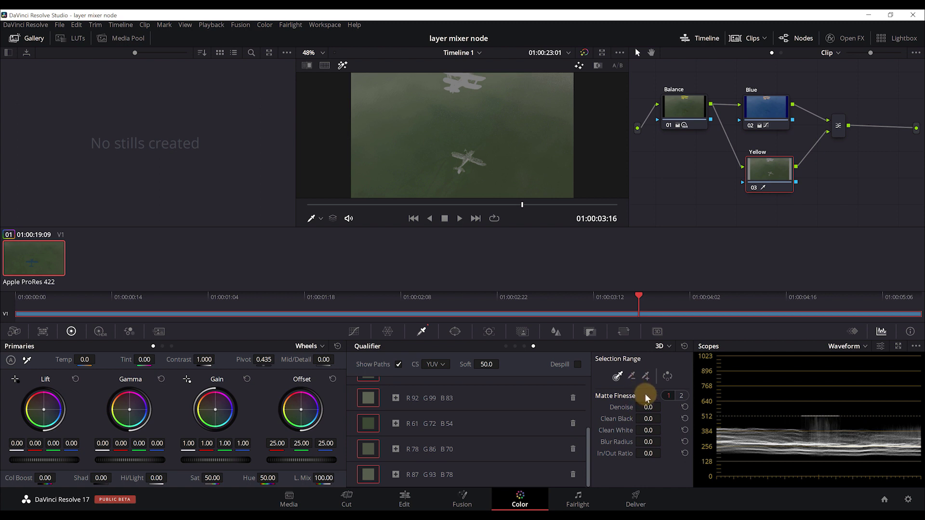
left_click(678, 394)
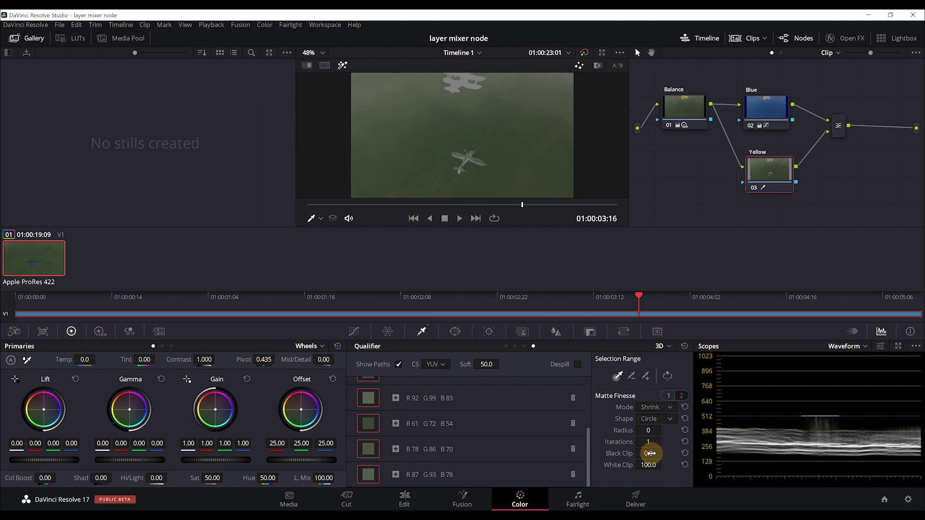
mouse_move(648, 465)
left_mouse_down()
mouse_move(582, 461)
mouse_move(469, 430)
mouse_move(477, 431)
left_mouse_up()
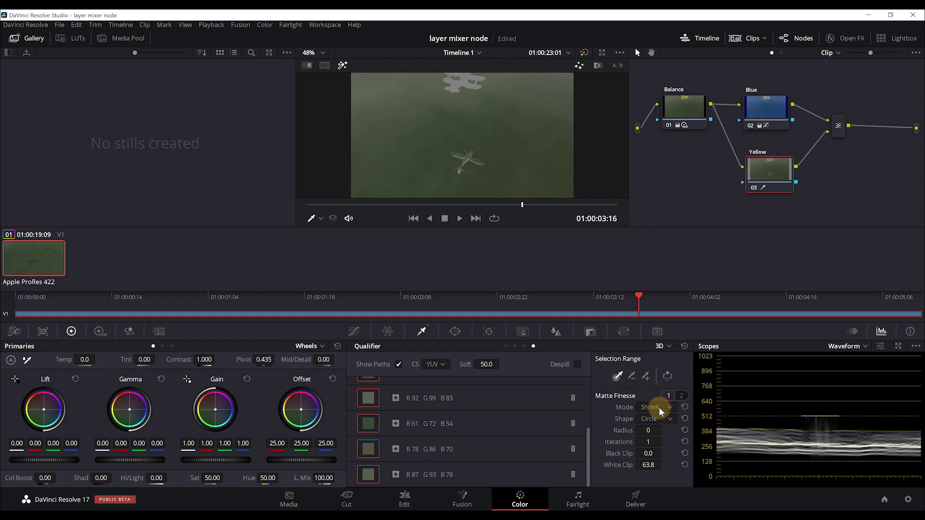
left_click(668, 397)
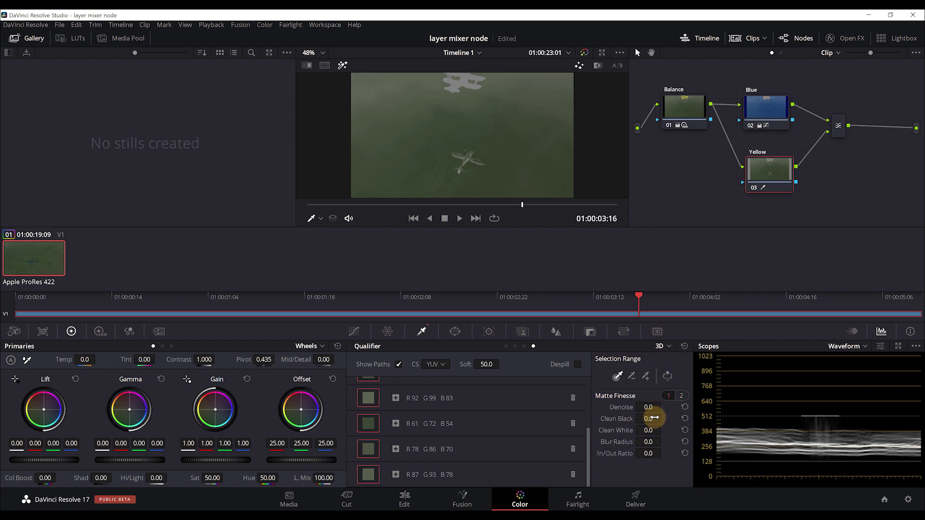
left_click_drag(649, 442, 761, 467)
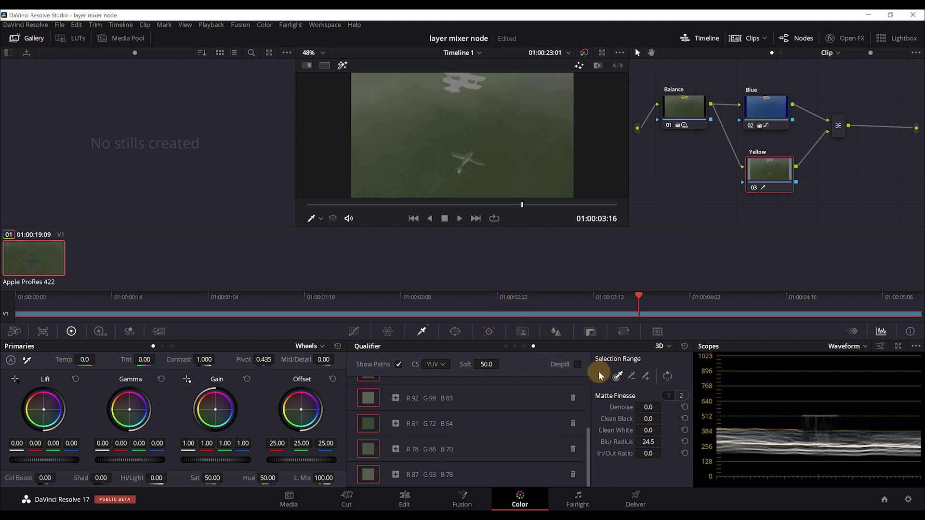
Invert the qualifier key, set matte denoise to 9.8, and hide the highlight and strokes
left_click(667, 376)
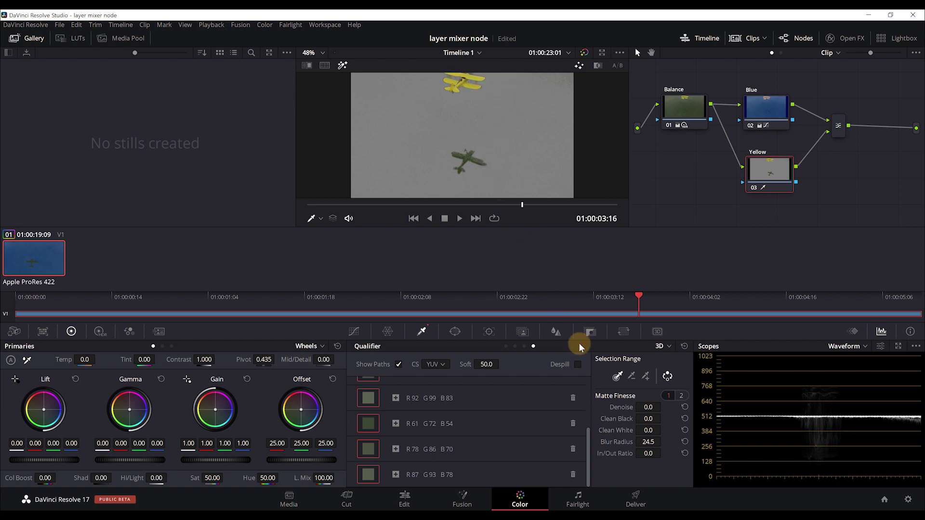
left_click_drag(646, 407, 686, 412)
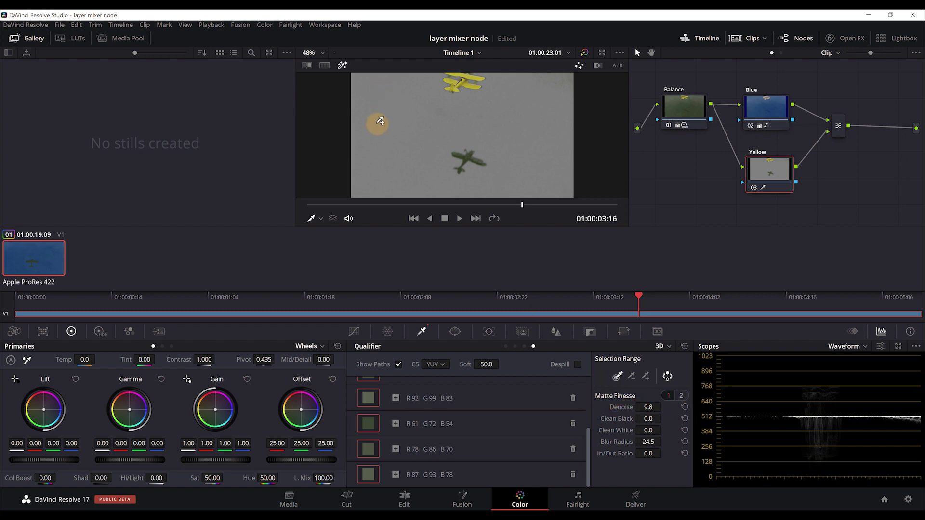
left_click(342, 66)
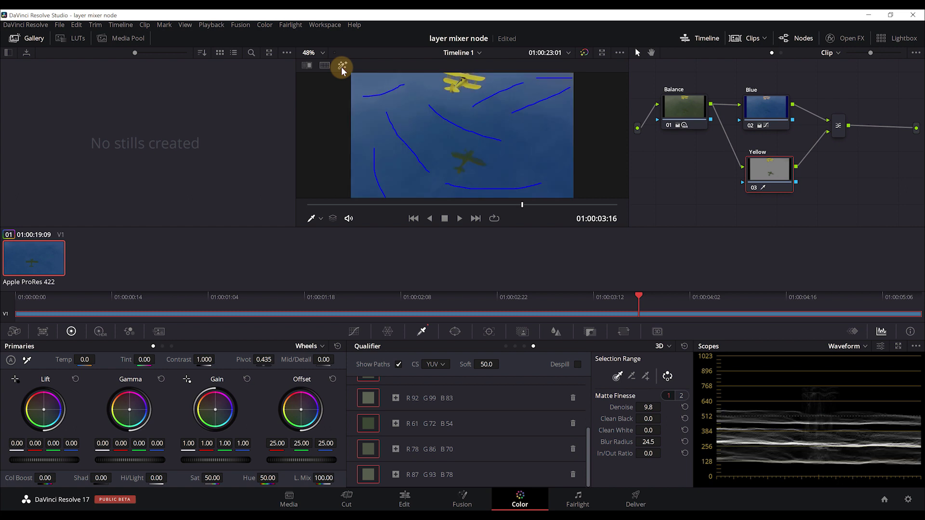
left_click(398, 365)
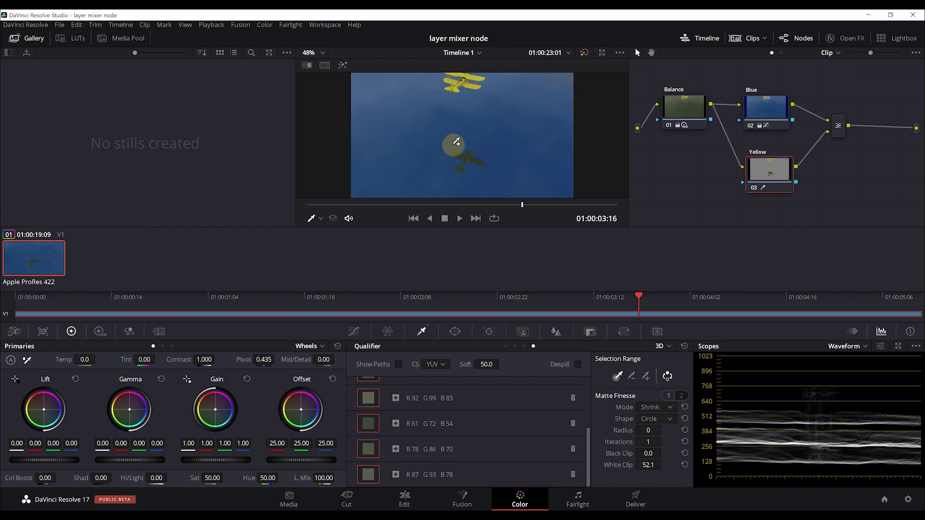
Place a circle window on the lower plane and track it forward from the clip start
left_click(455, 333)
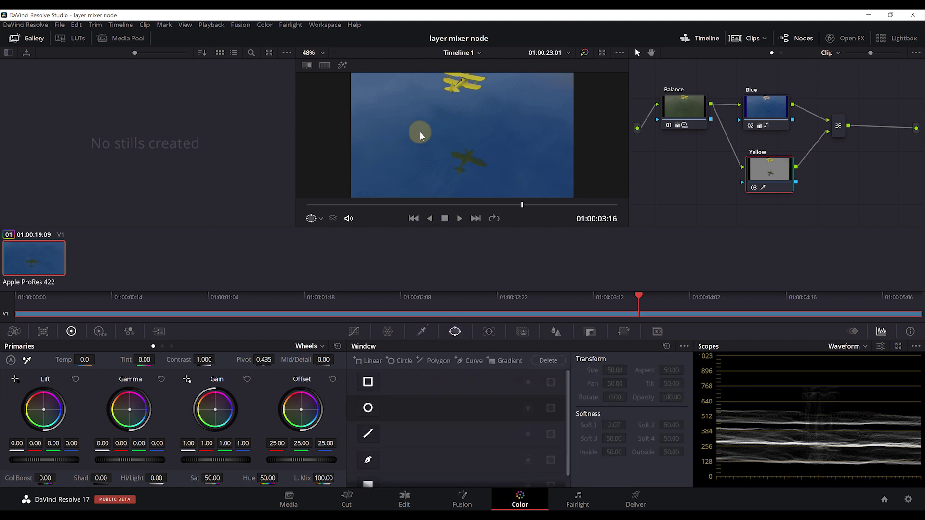
left_click(369, 408)
left_click_drag(468, 157, 472, 179)
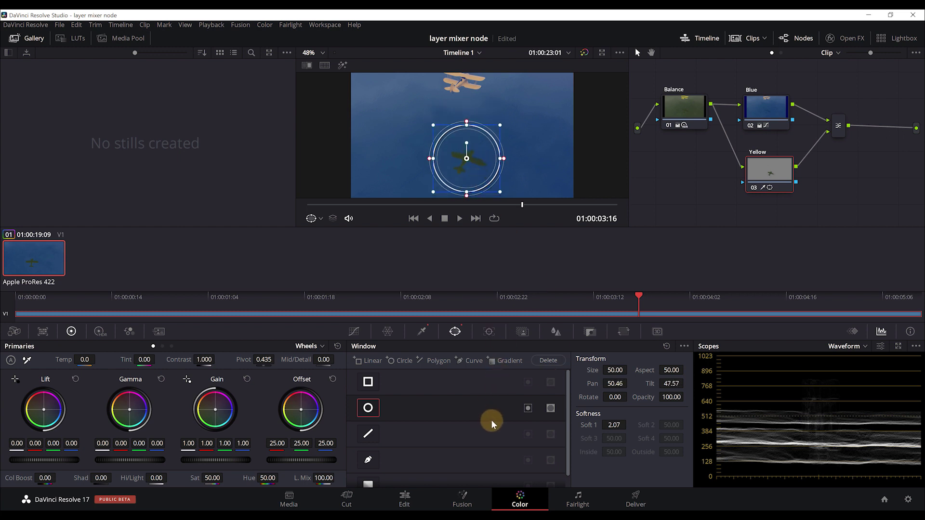
key("Home")
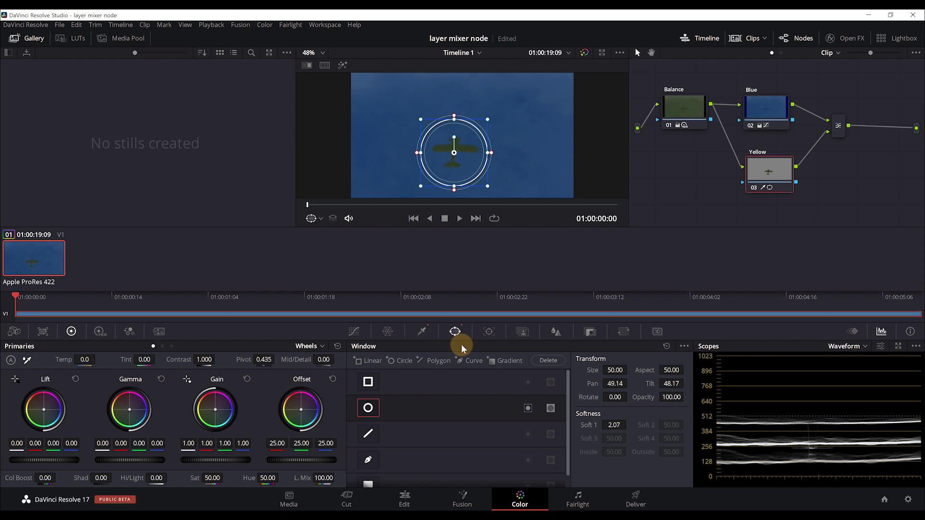
left_click(488, 332)
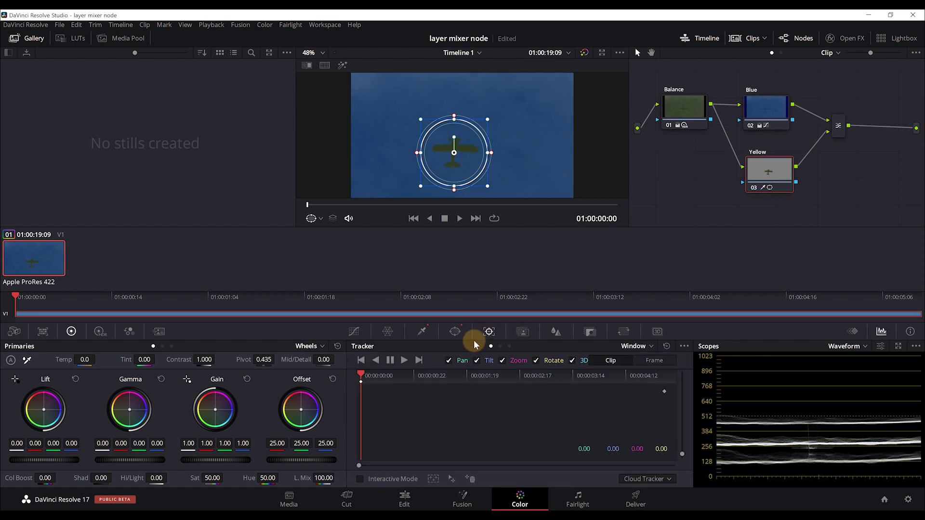
left_click(403, 361)
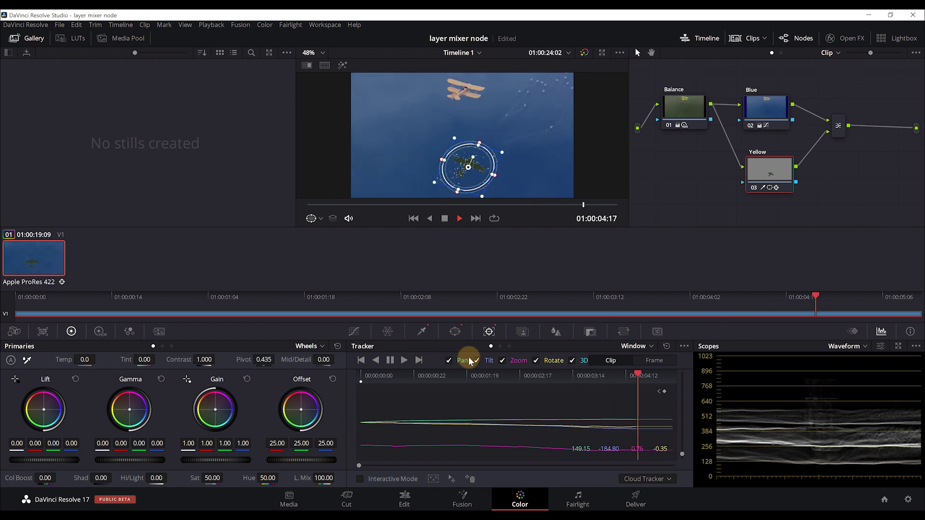
key("space")
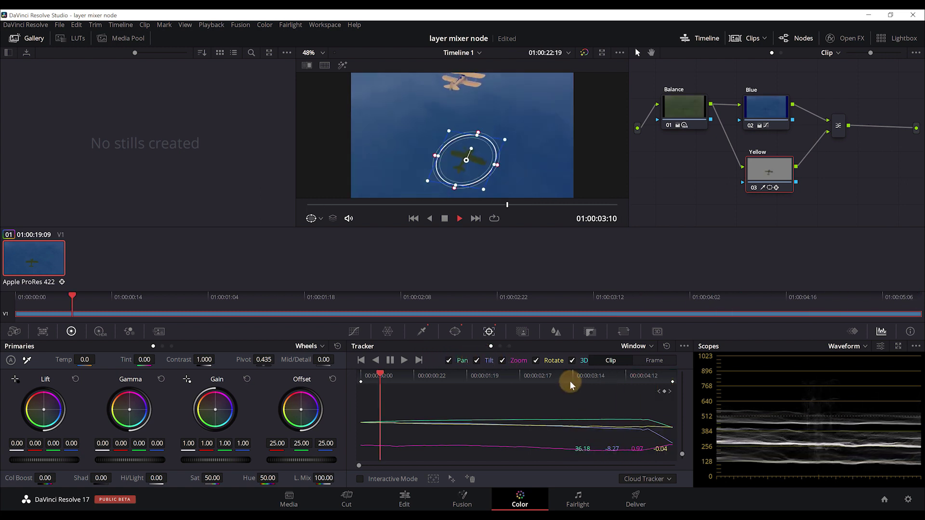
Invert the tracked circle window so the yellow grade affects the top plane
left_click(455, 331)
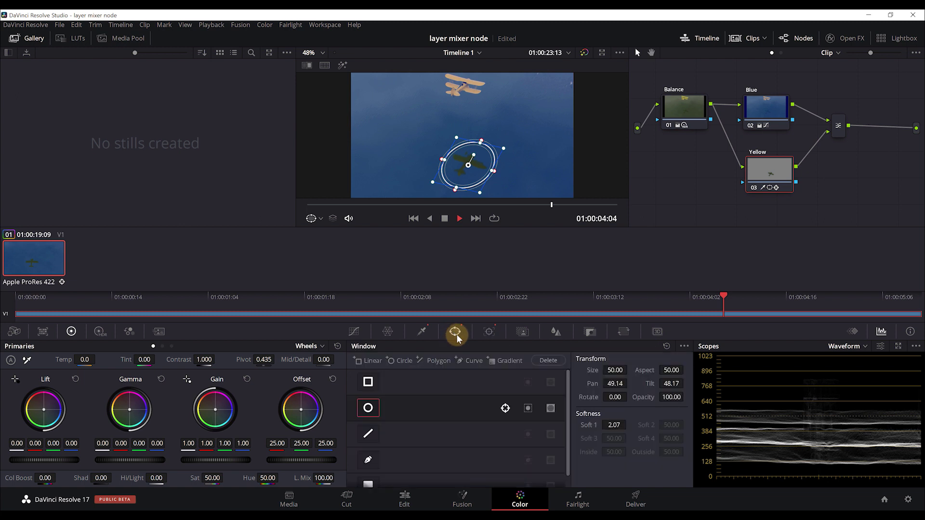
left_click(528, 409)
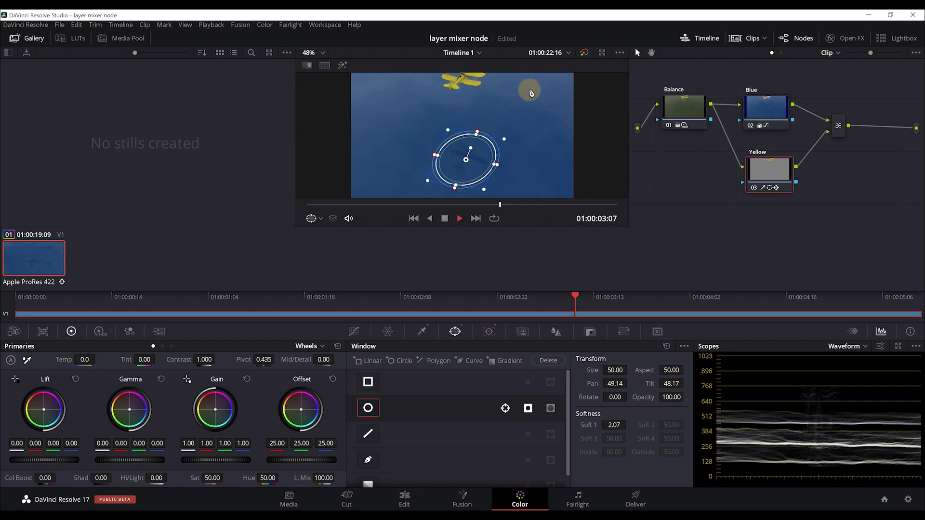
left_click(587, 301)
left_click(354, 331)
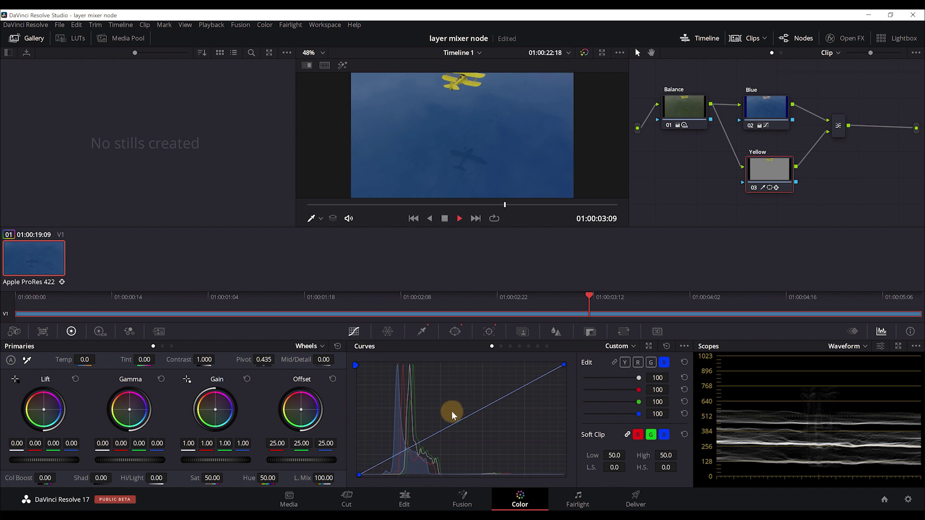
Add two luma curve points, raising the upper one and pulling the lower one down
left_click(625, 363)
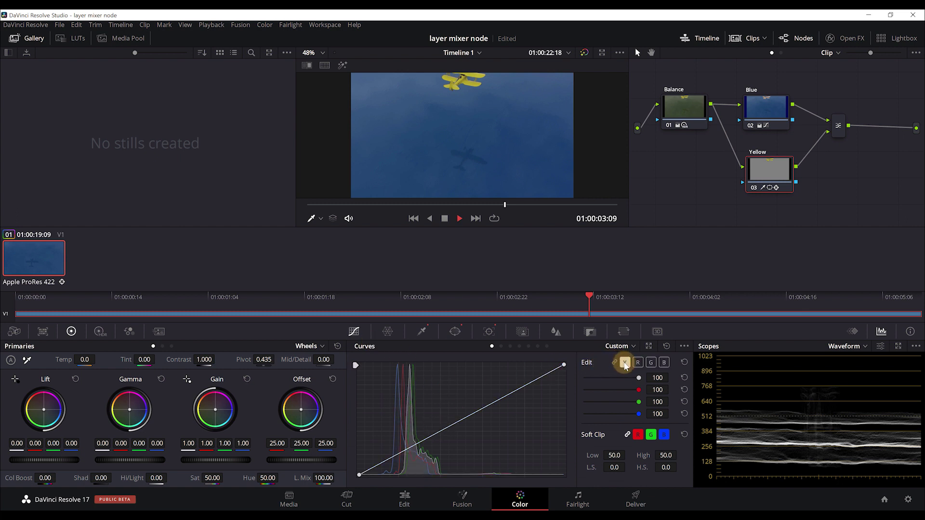
left_click(409, 447)
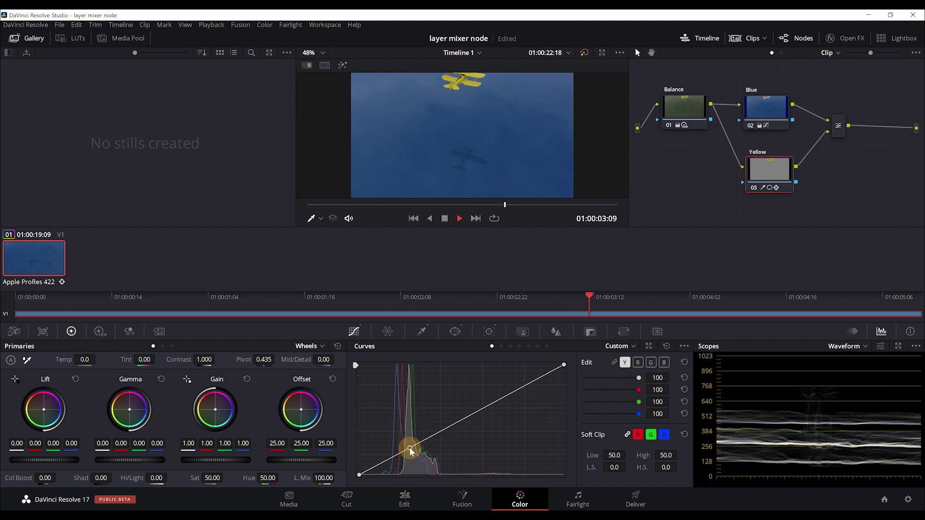
left_click(495, 403)
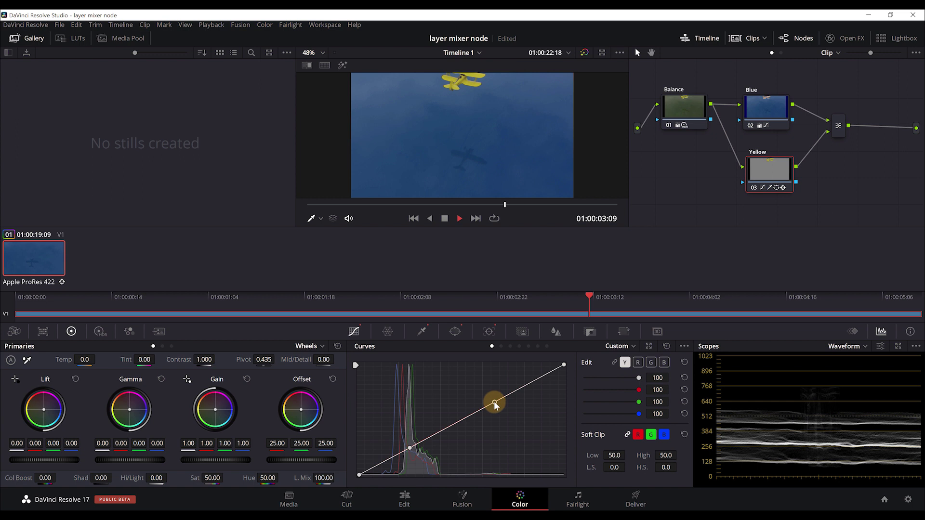
left_click_drag(495, 403, 492, 400)
left_click(410, 448)
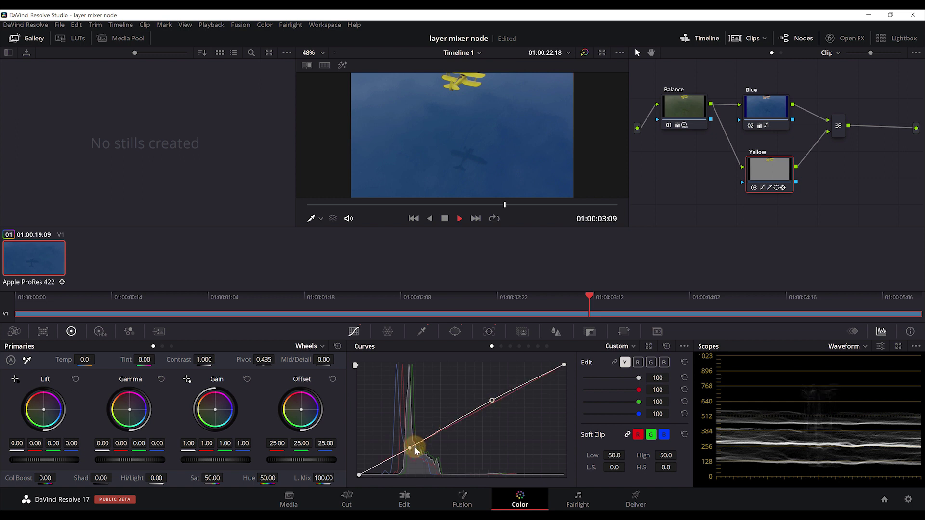
left_click_drag(410, 450, 414, 453)
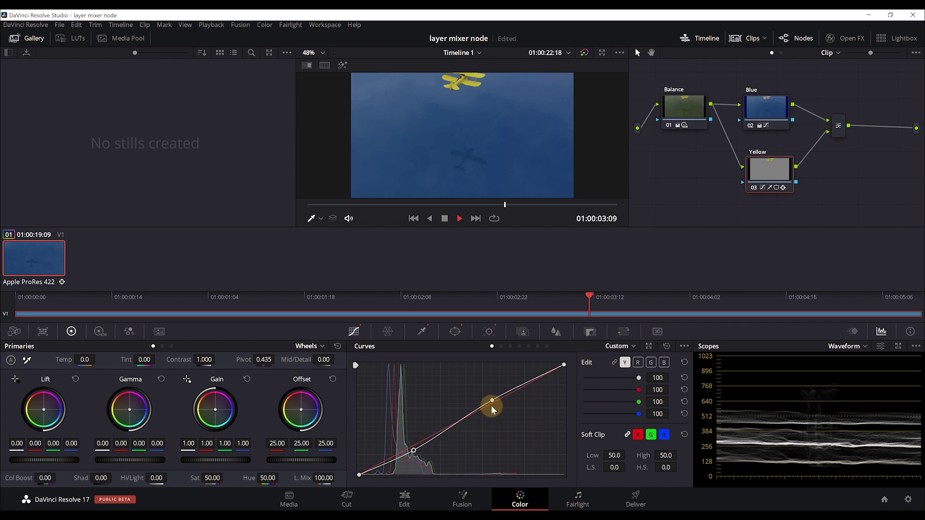
Lower saturation to about 35 and review the frame around 01:00:01:07
mouse_move(212, 480)
left_mouse_down()
mouse_move(172, 478)
mouse_move(244, 478)
left_mouse_up()
mouse_move(553, 317)
left_mouse_down()
mouse_move(430, 317)
mouse_move(650, 319)
left_mouse_up()
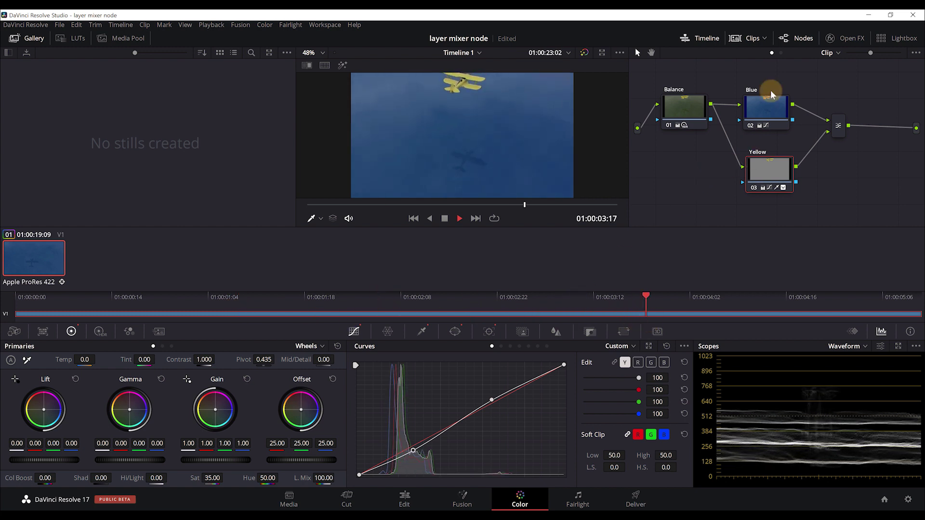
left_click_drag(767, 174, 765, 176)
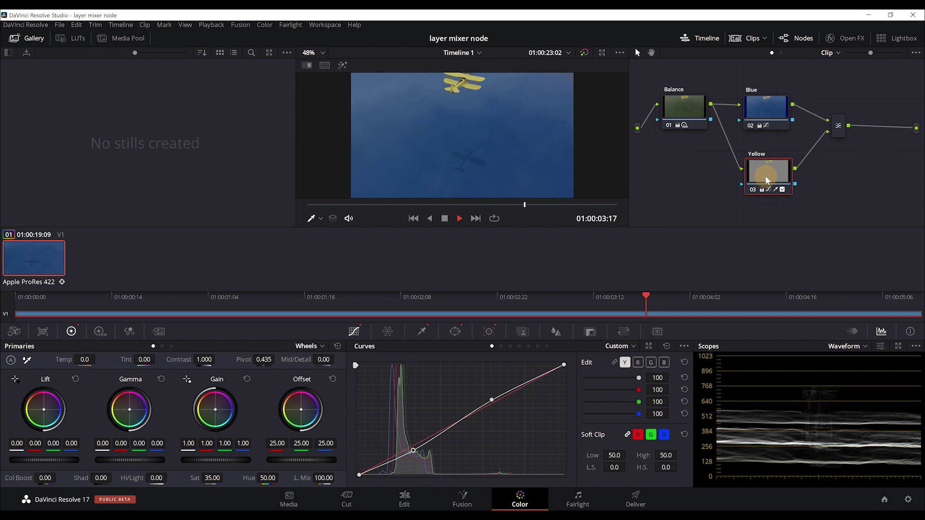
Toggle bypass of all grades to compare ungraded and graded shots, then select the Blue node
left_click(583, 54)
left_click(585, 54)
left_click(584, 55)
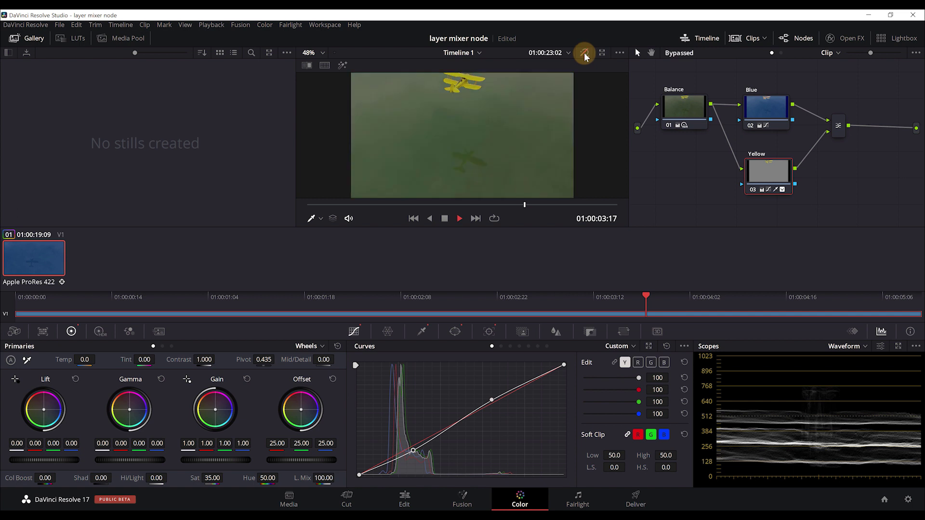
left_click(585, 55)
left_click(584, 54)
left_click(584, 54)
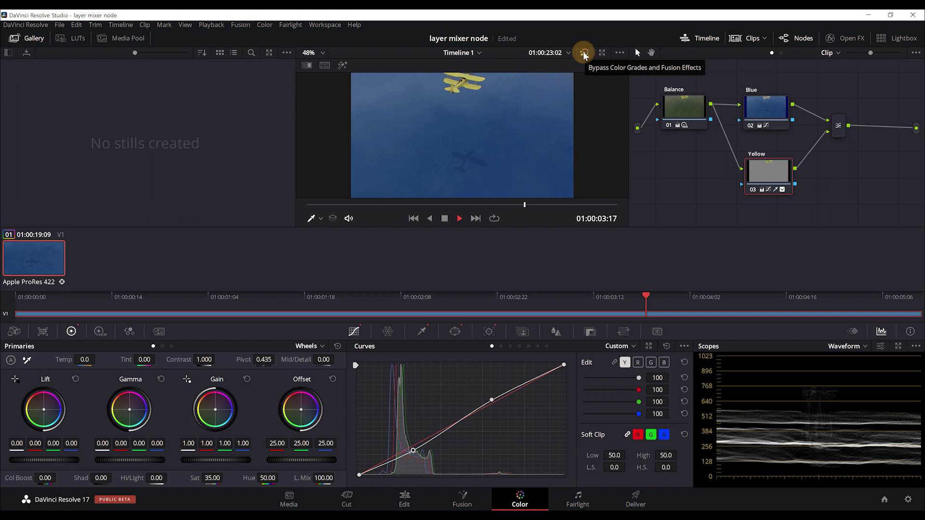
left_click(767, 100)
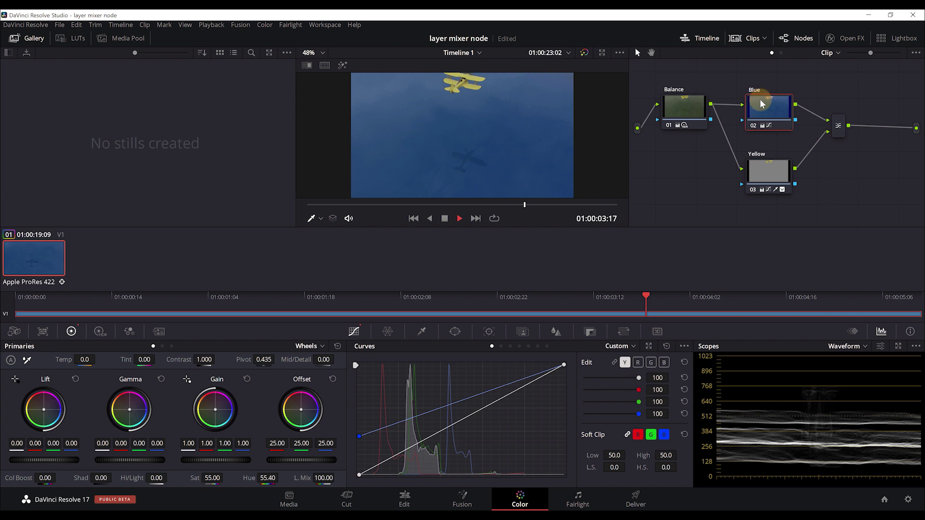